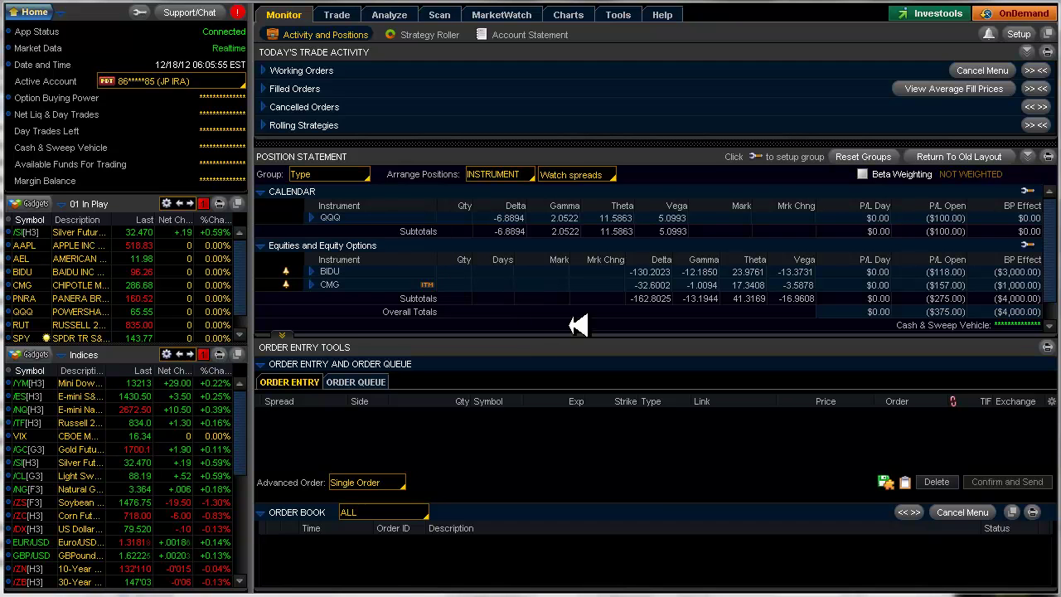
Expand CMG in the Position Statement to show its 245 put, 255 put, 285 call and 295 call legs
click(312, 285)
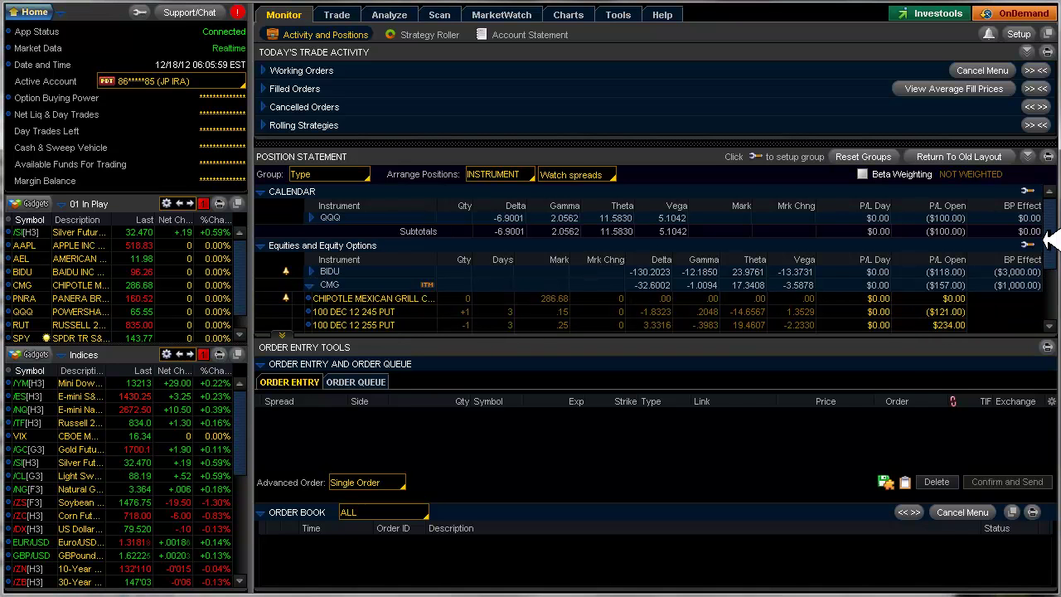
scroll(1055, 258, down, 2)
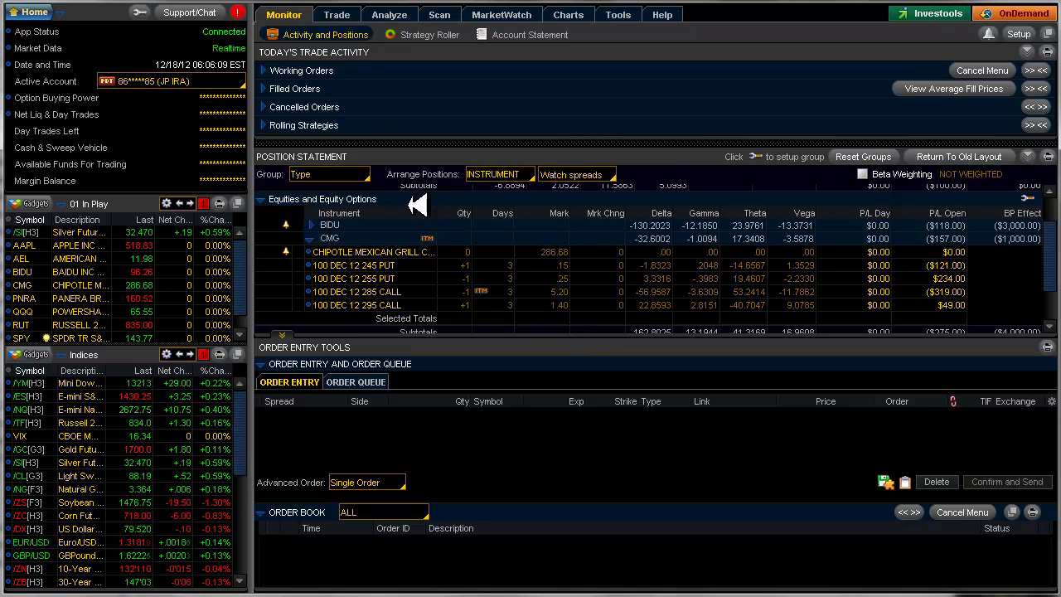
Load BIDU on the Trade page with its quote, option chain expirations and open position
click(343, 13)
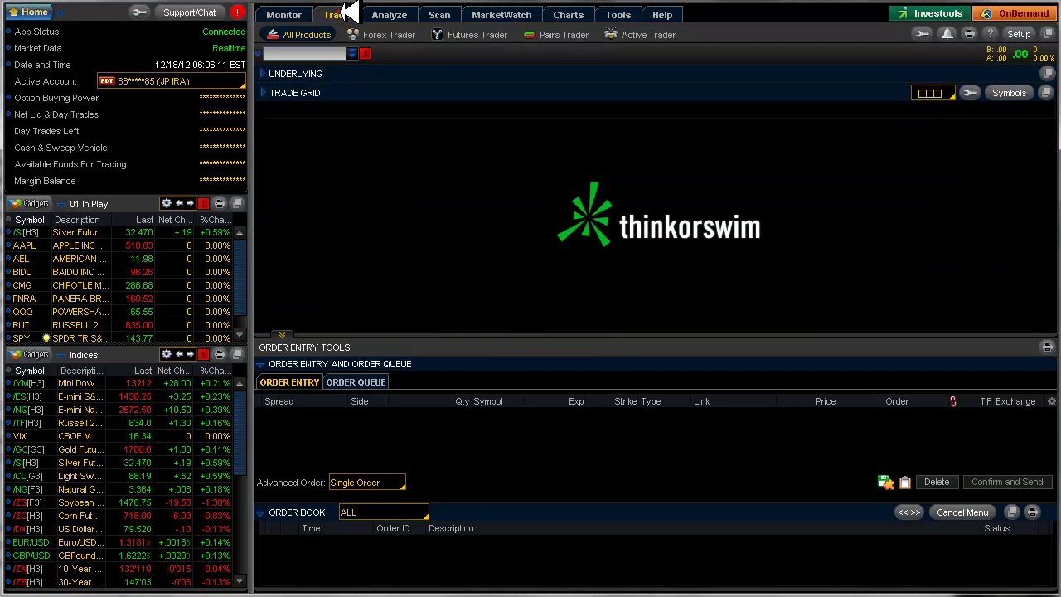
click(33, 272)
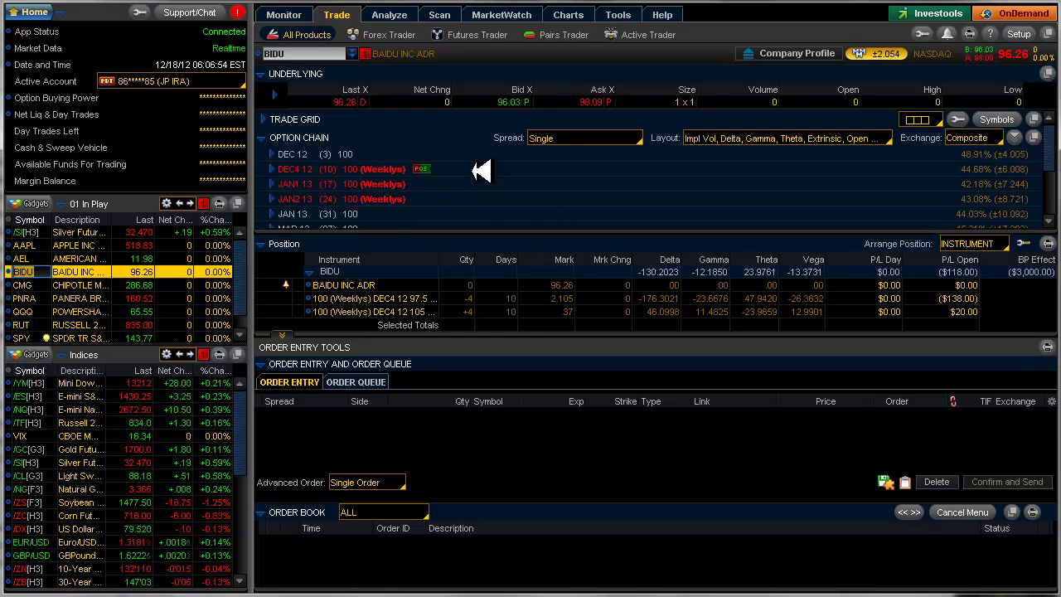
key(alt+Tab)
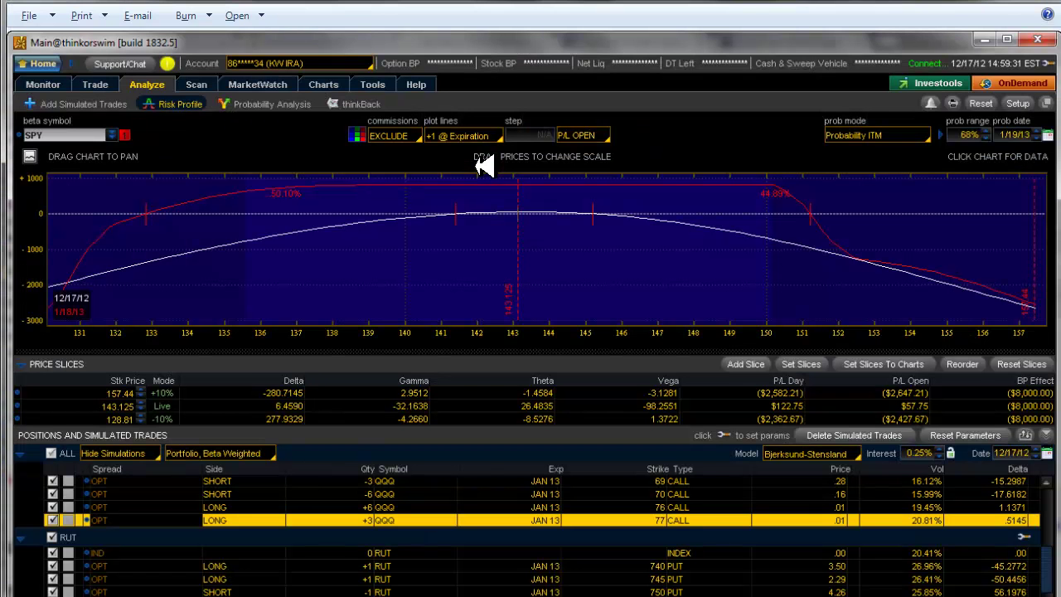
key(alt+Tab)
key(alt+Tab)
key(alt+Tab)
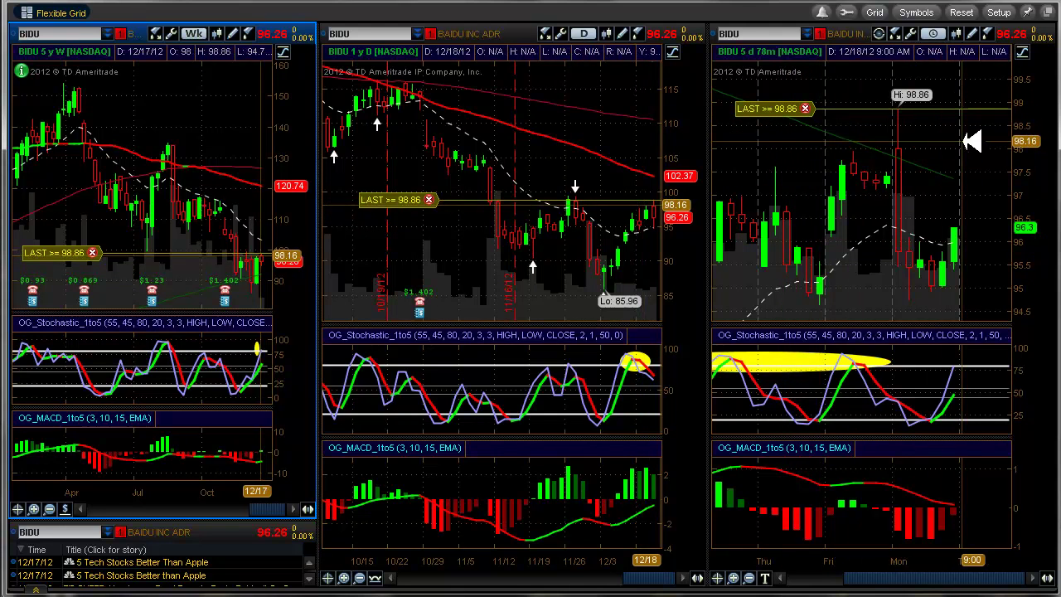
key(alt+Tab)
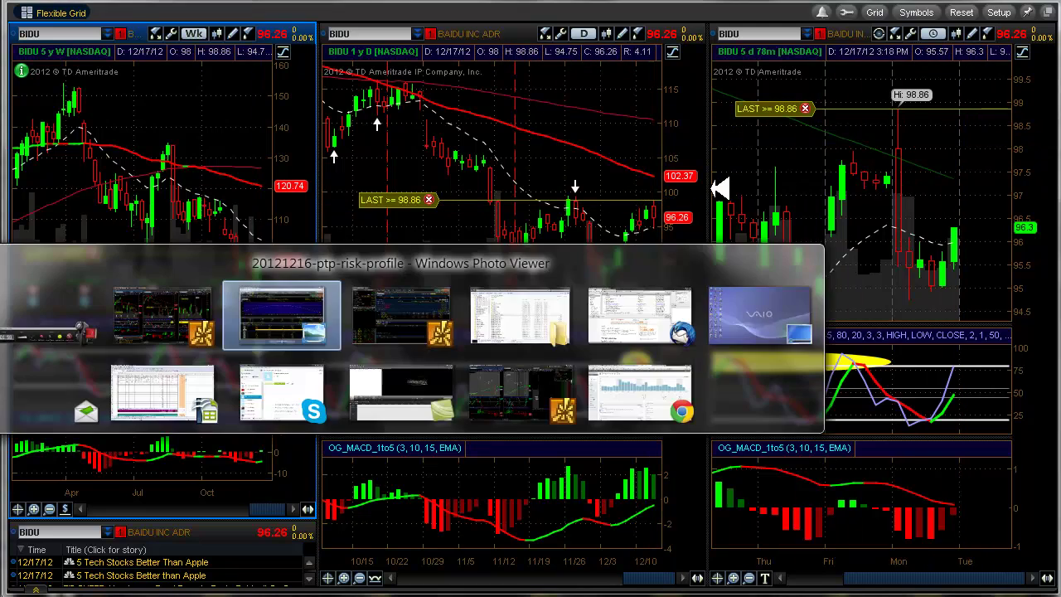
Return to thinkorswim and chart the risk profile of the BIDU 97.5/105 short call spread
key(alt+Tab)
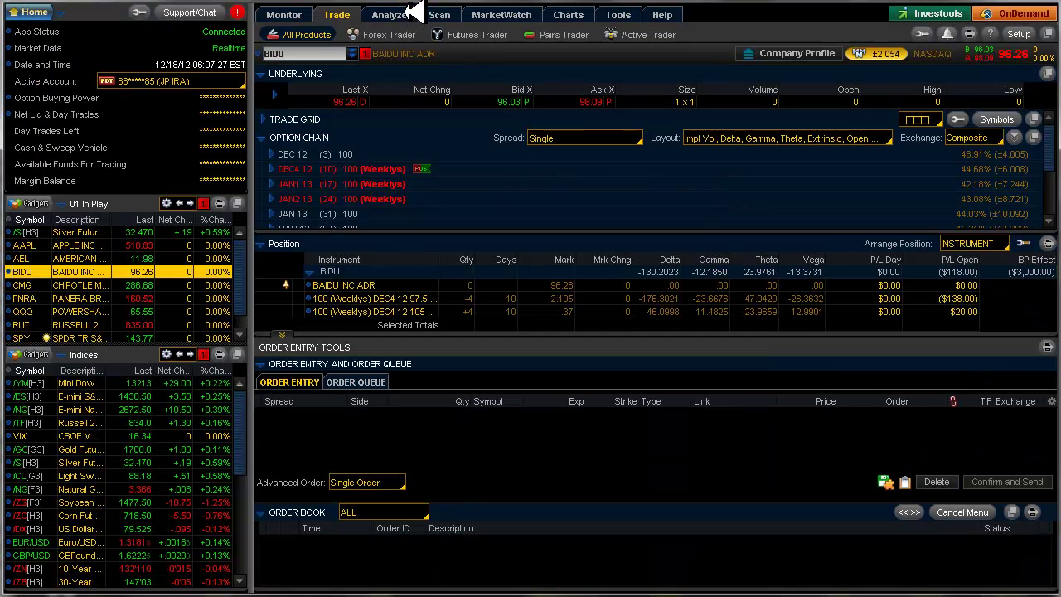
mouse_move(413, 12)
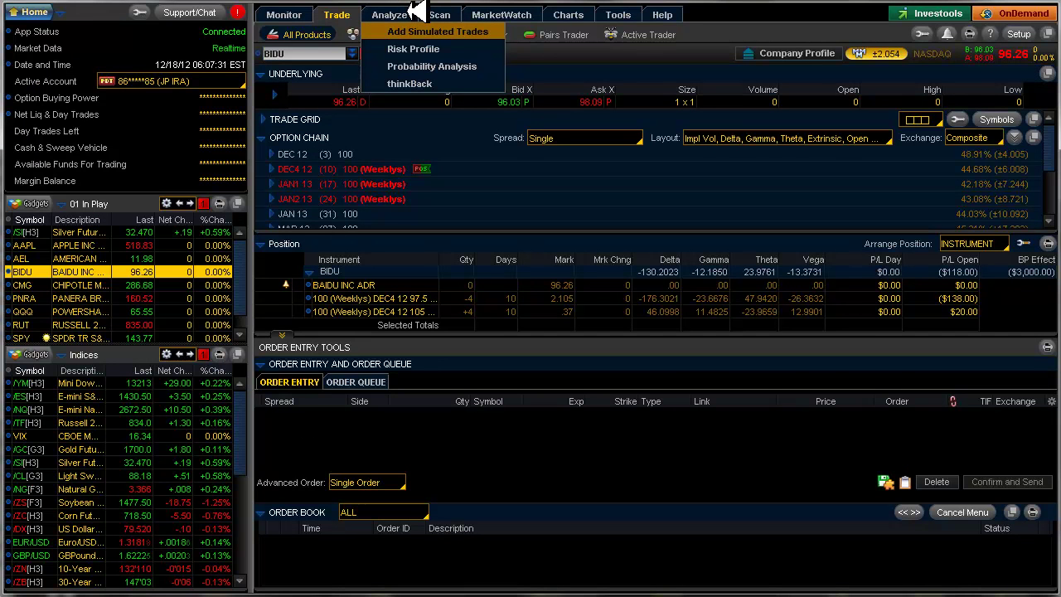
click(413, 11)
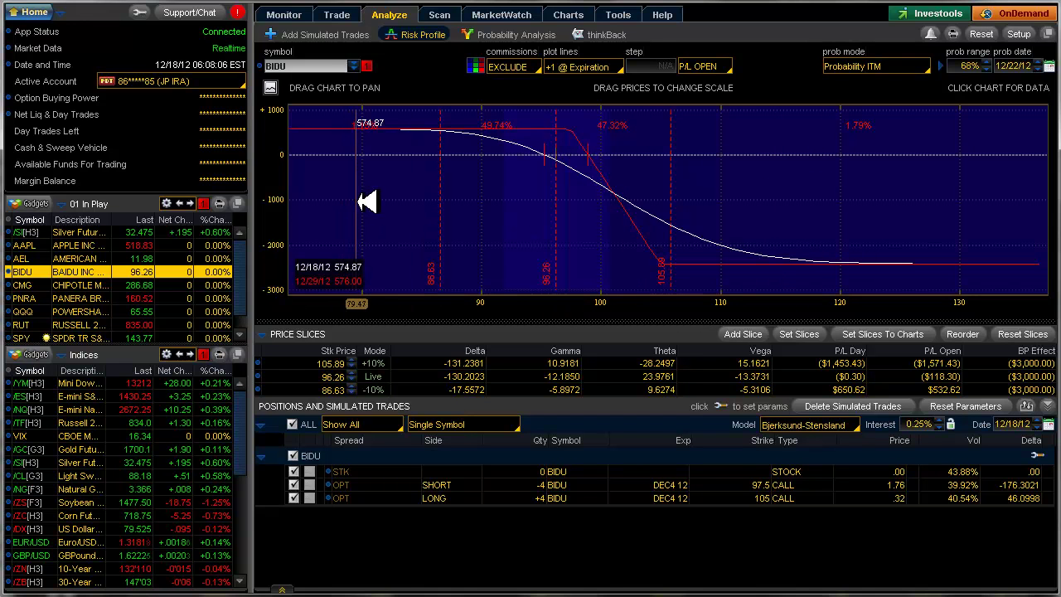
Check CMG's risk profile and trade page, then load PNRA with expirations DEC 12 through JAN 15
click(33, 285)
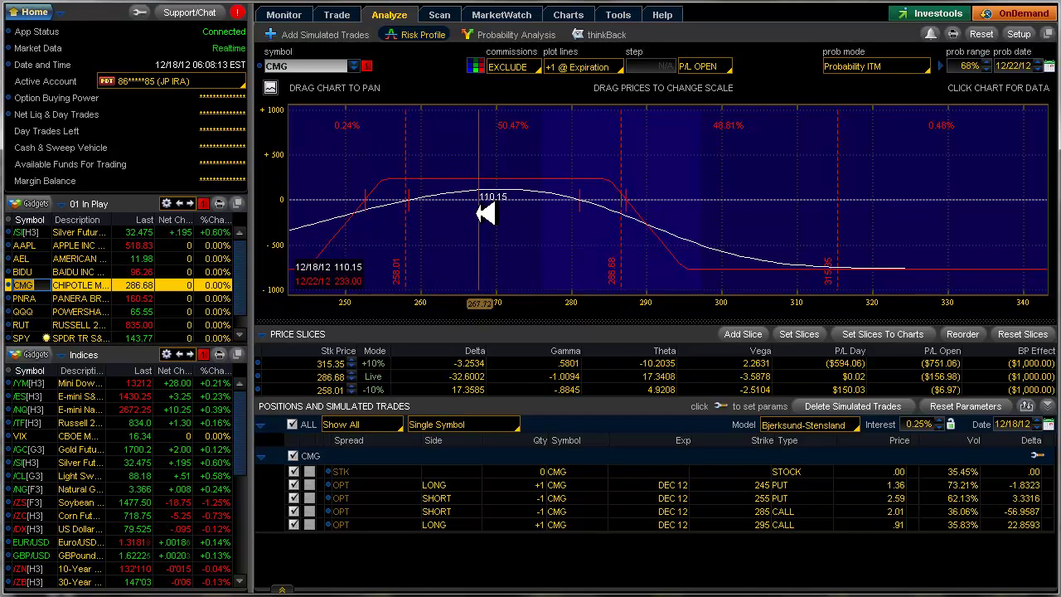
click(336, 14)
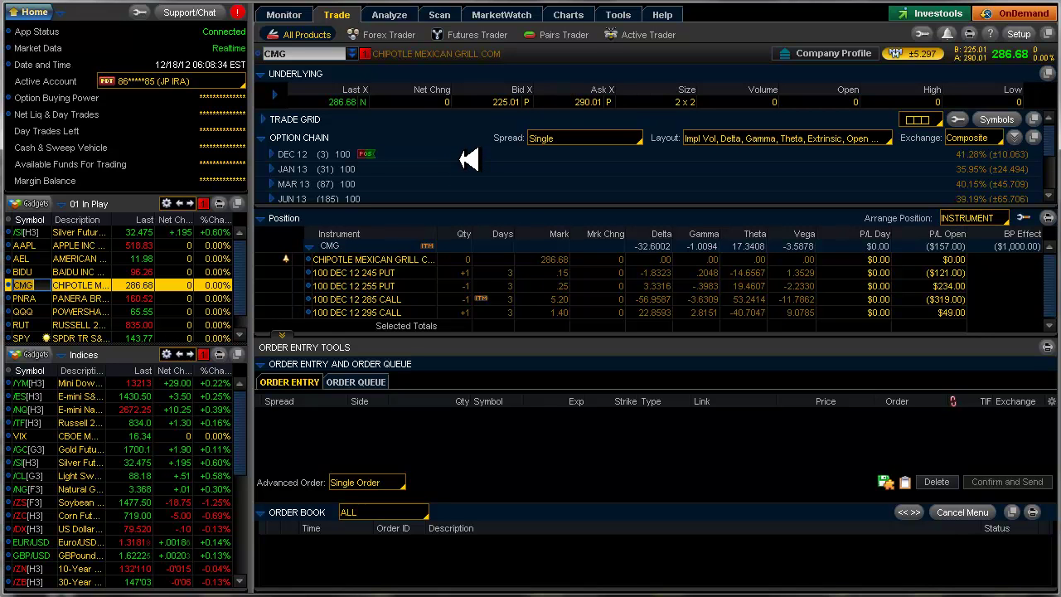
click(49, 298)
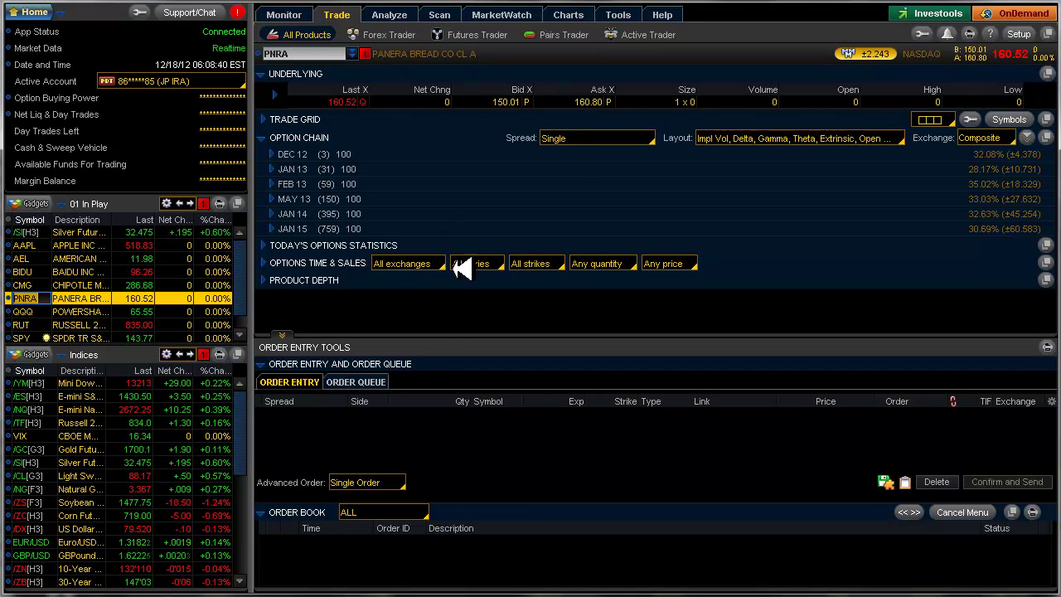
Bring the saved QQQ/RUT risk-profile screenshot to the front in Windows Photo Viewer
mouse_move(411, 15)
key(alt+Tab)
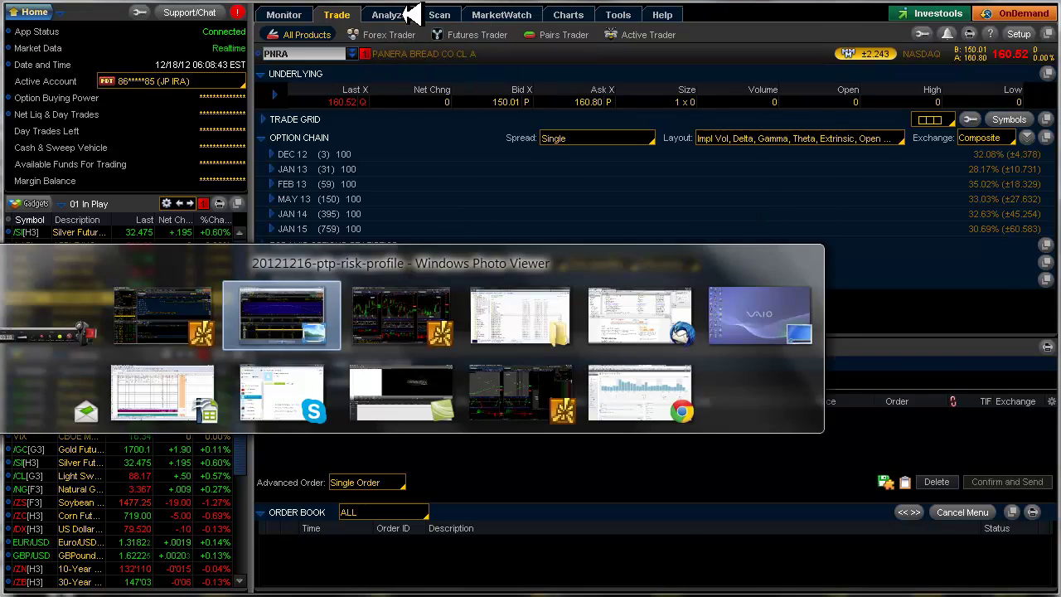
key(alt+Tab)
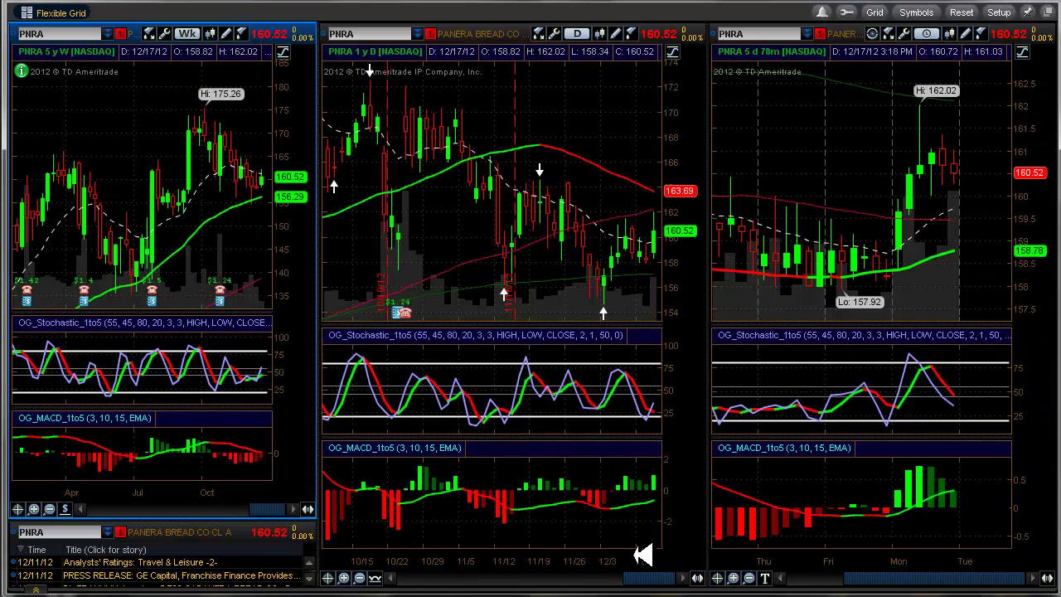
key(alt+Tab)
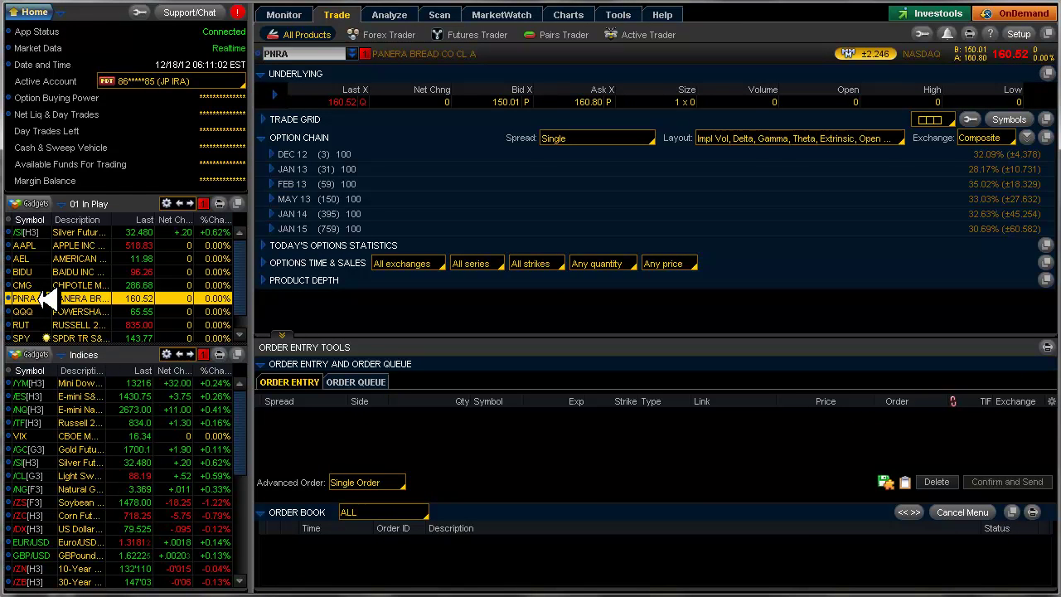
click(289, 15)
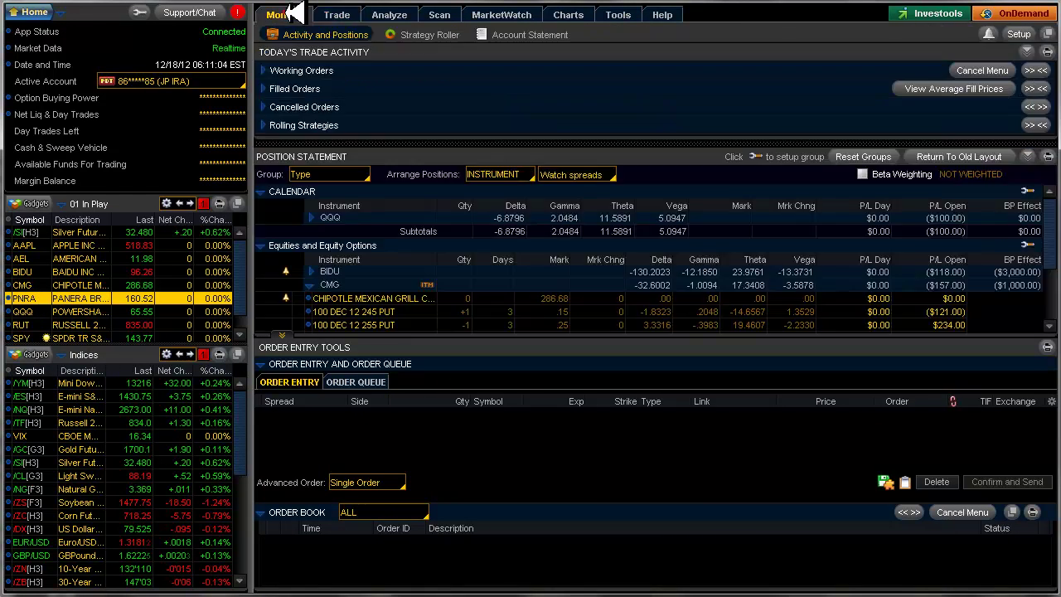
click(271, 246)
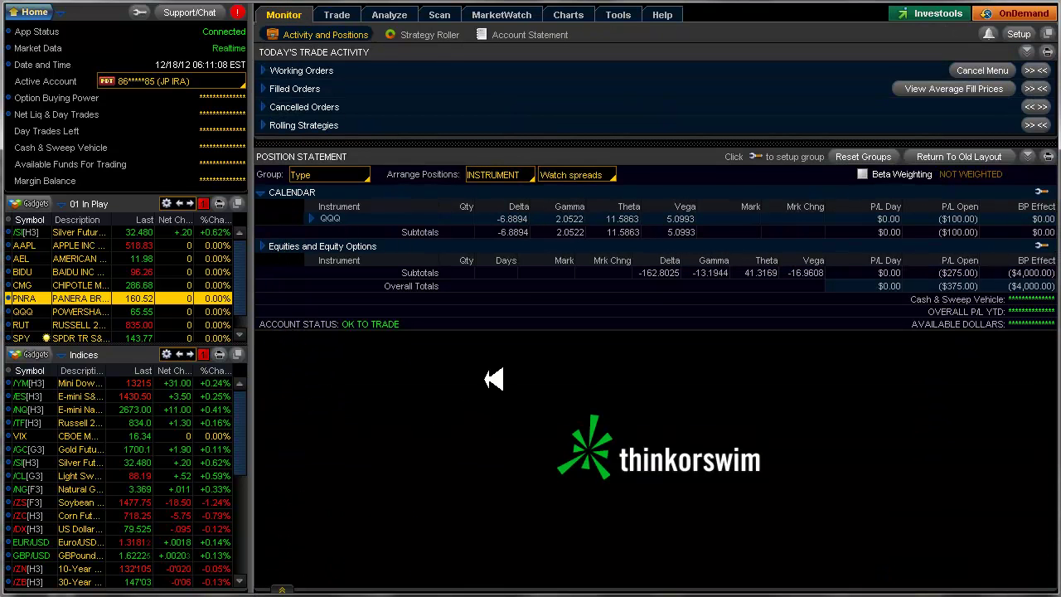
click(55, 285)
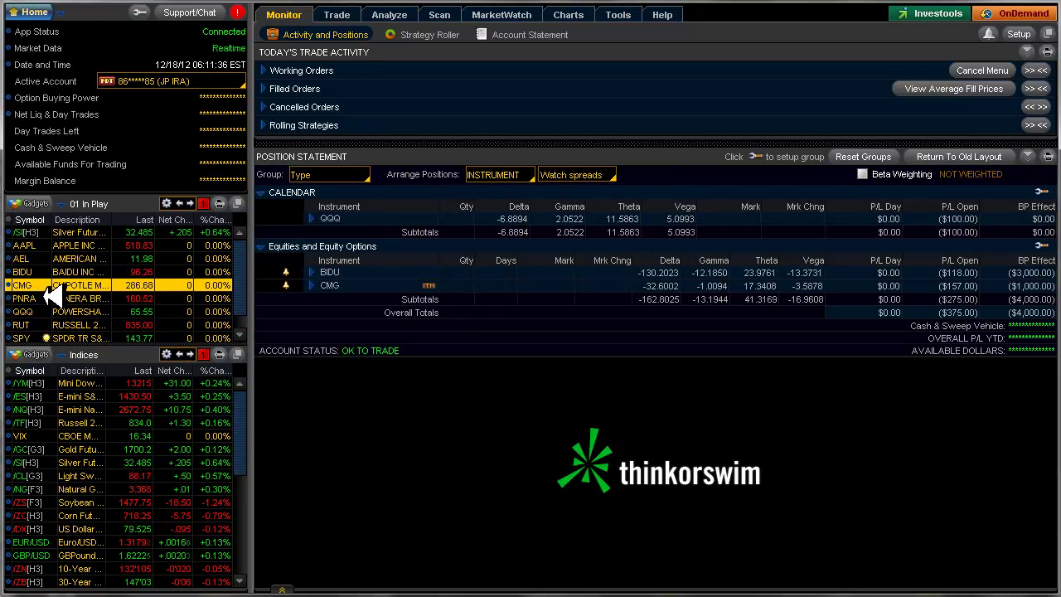
click(52, 297)
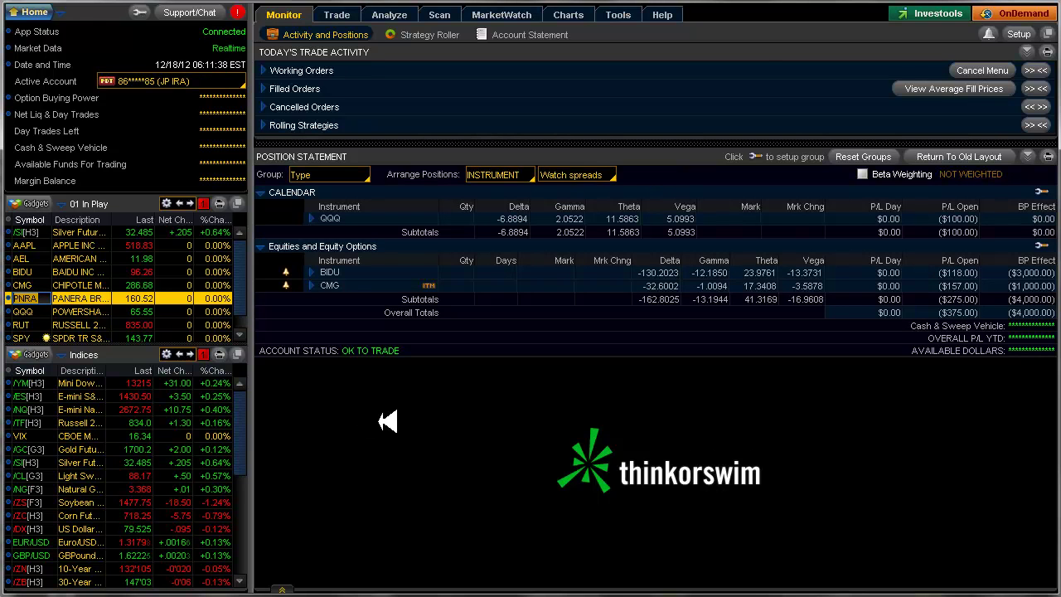
key(BackSpace)
key(Return)
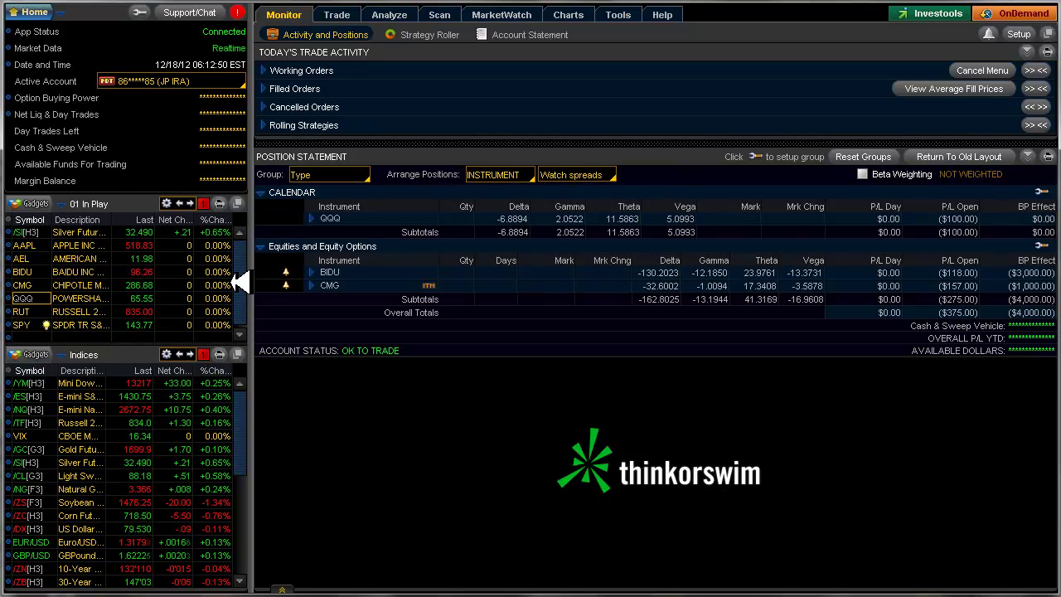
Collapse the Indices list and switch the side watchlist to Personal > 02 A Plus
click(63, 354)
click(63, 204)
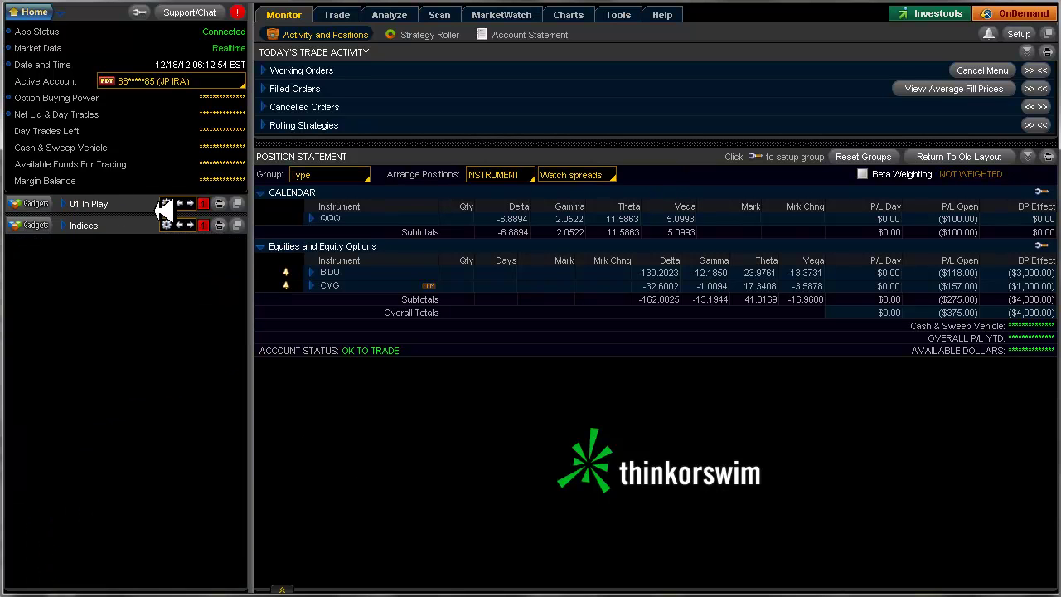
click(63, 204)
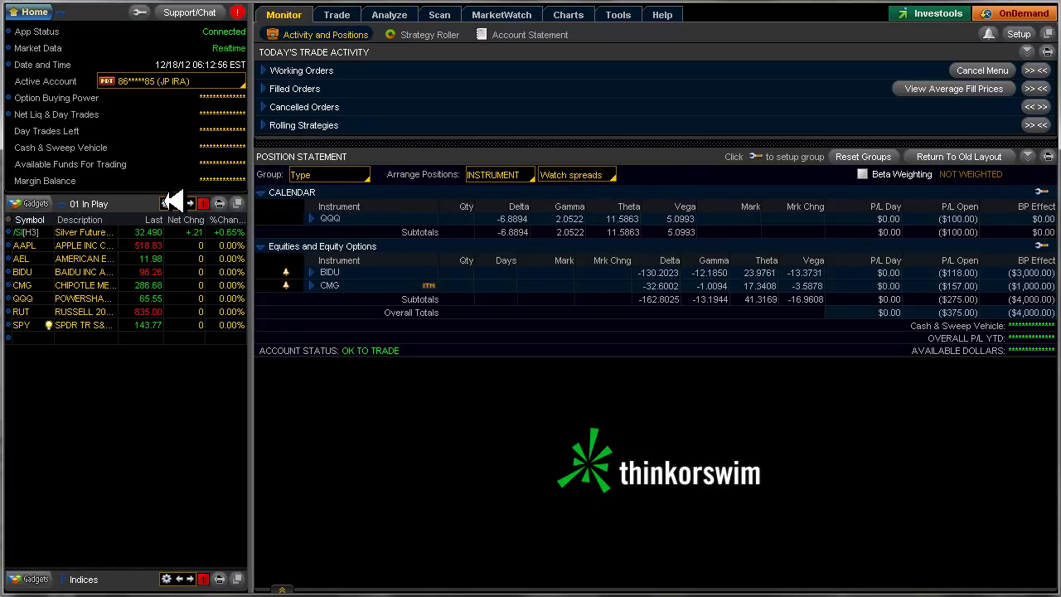
click(167, 203)
mouse_move(190, 223)
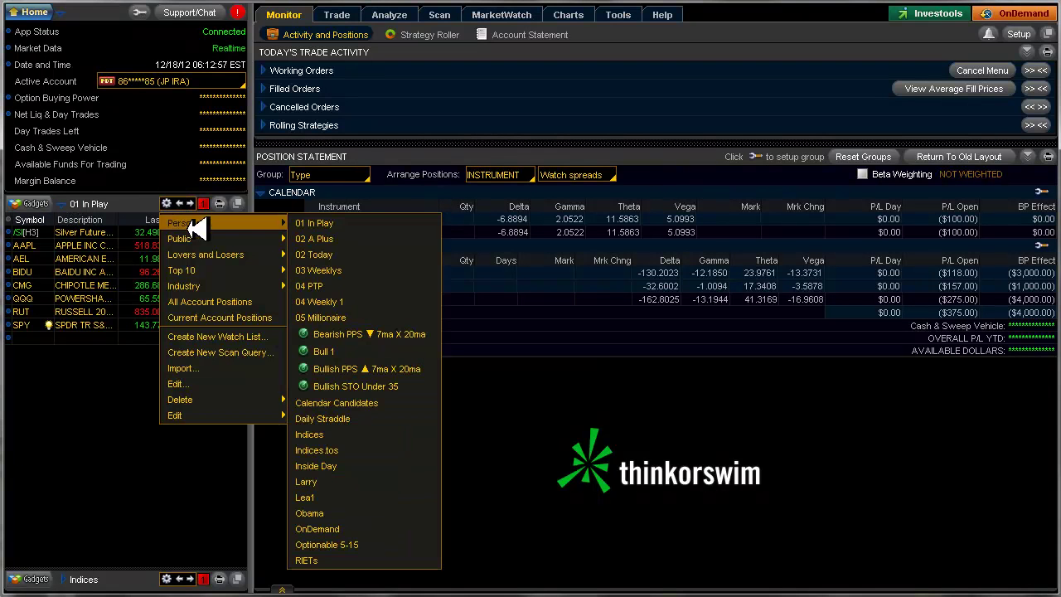
click(324, 237)
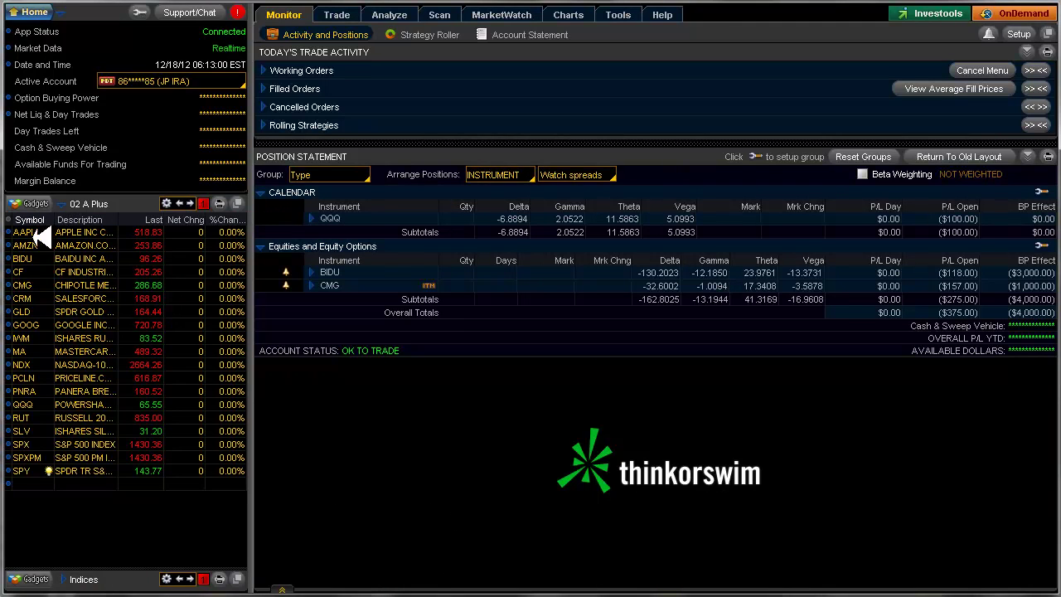
key(Down)
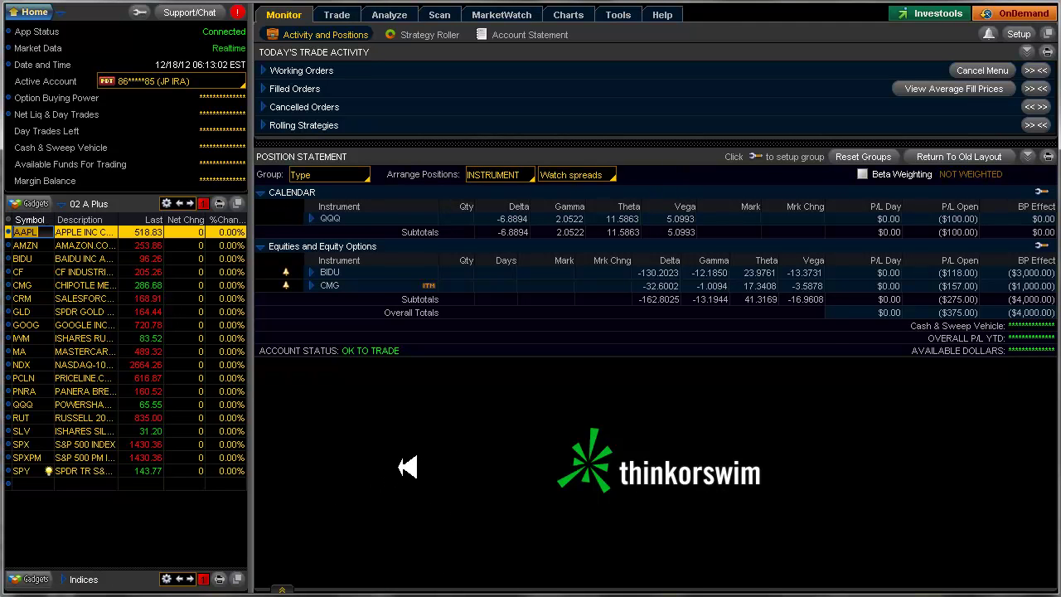
key(ctrl)
key(alt+Tab)
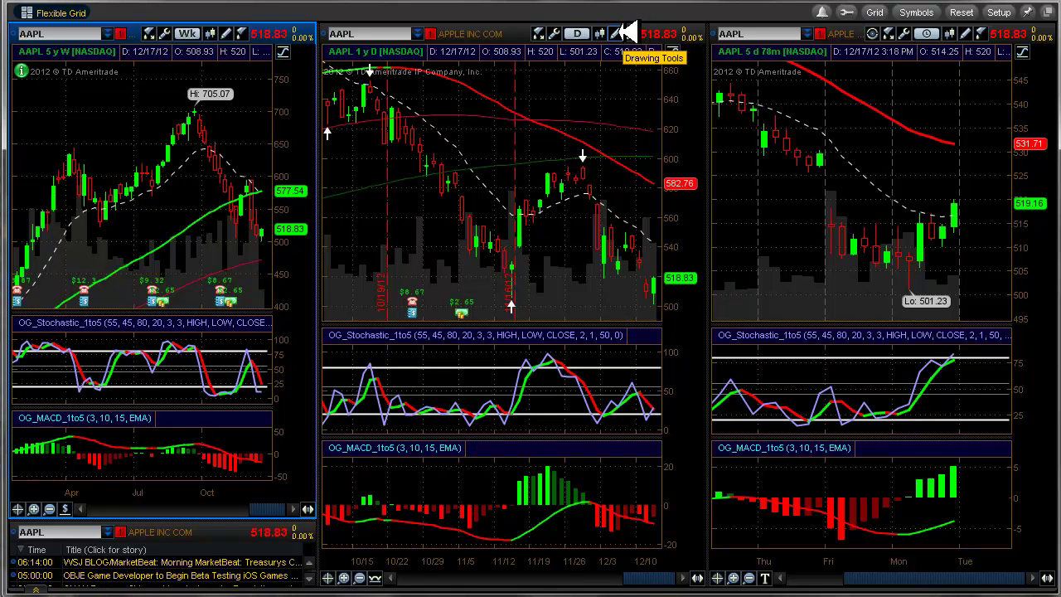
click(633, 27)
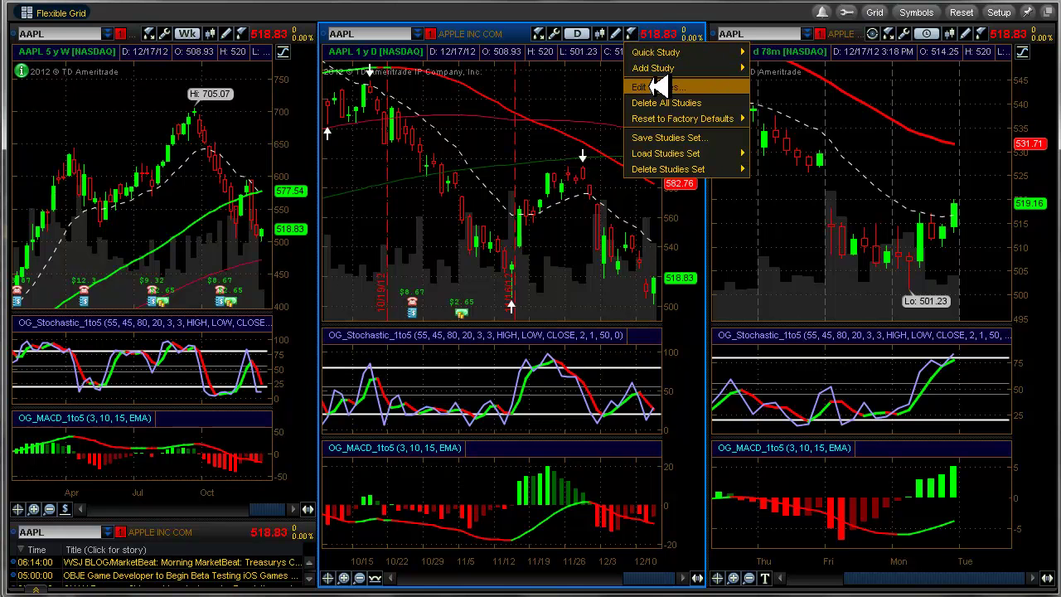
mouse_move(657, 68)
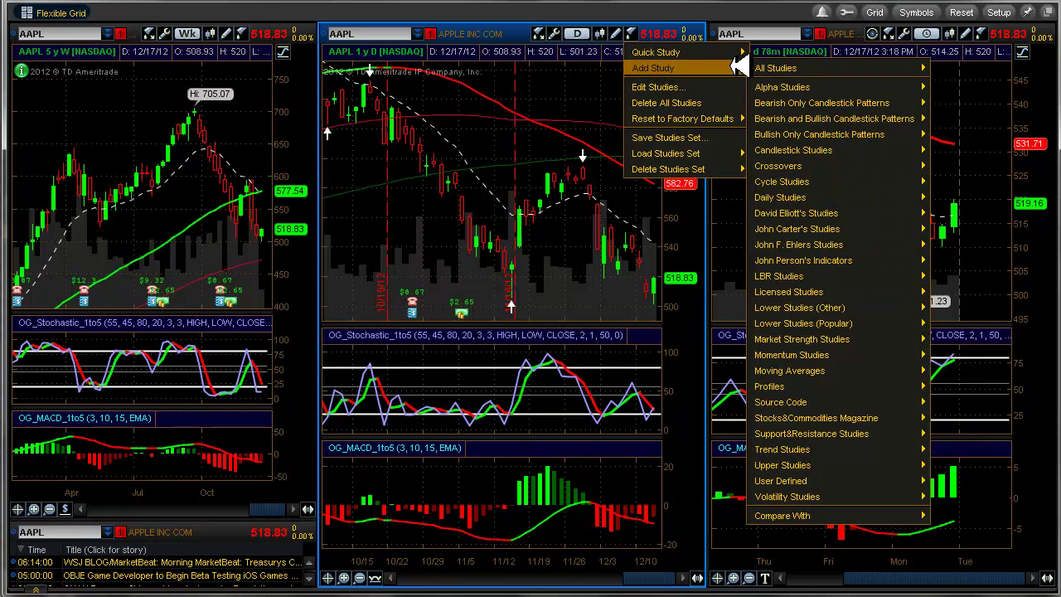
mouse_move(803, 229)
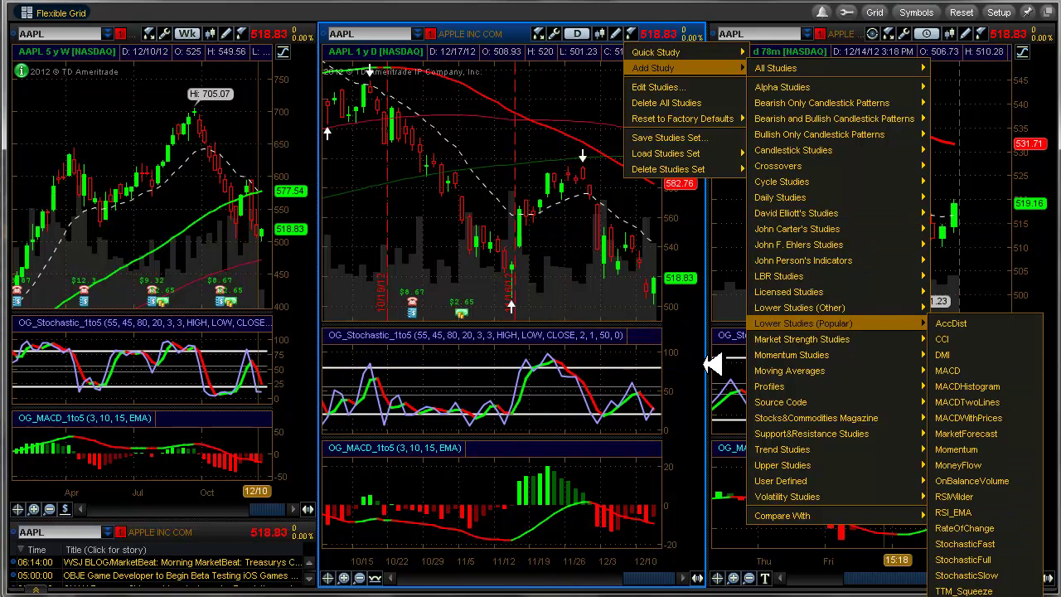
click(547, 32)
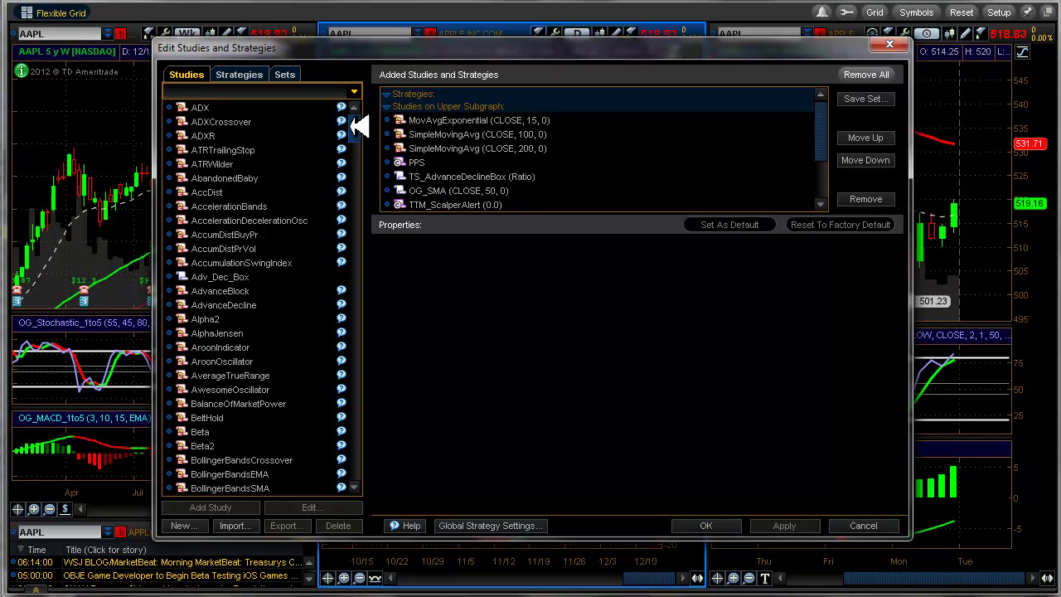
drag(353, 124, 350, 415)
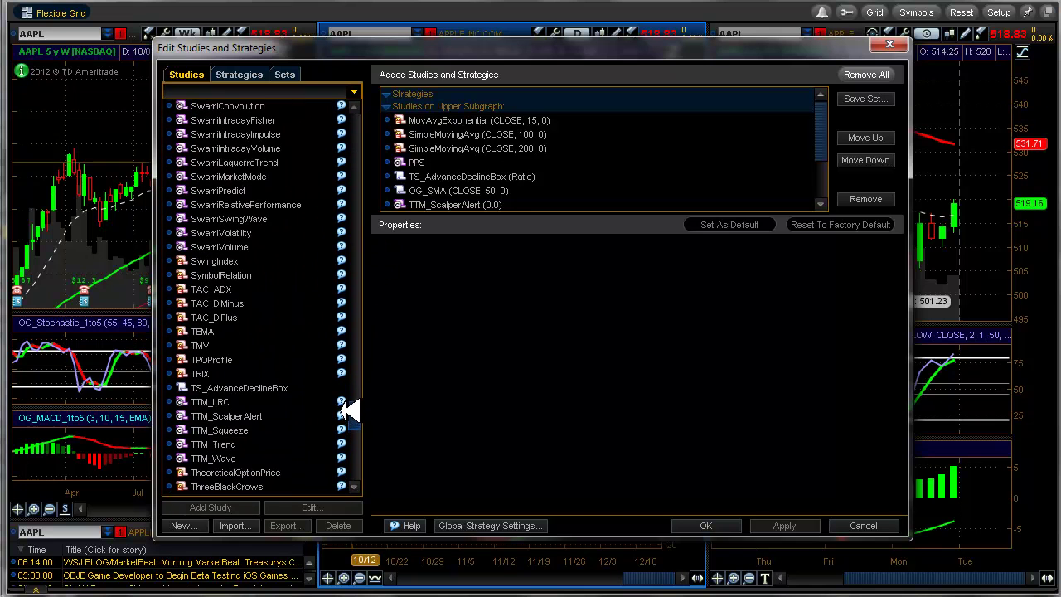
click(236, 415)
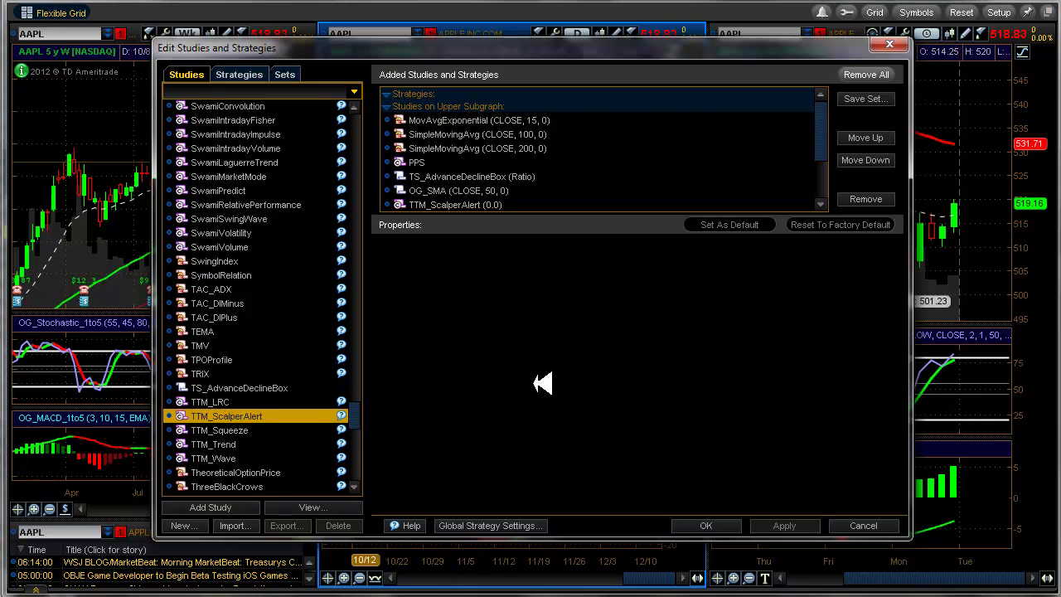
click(872, 527)
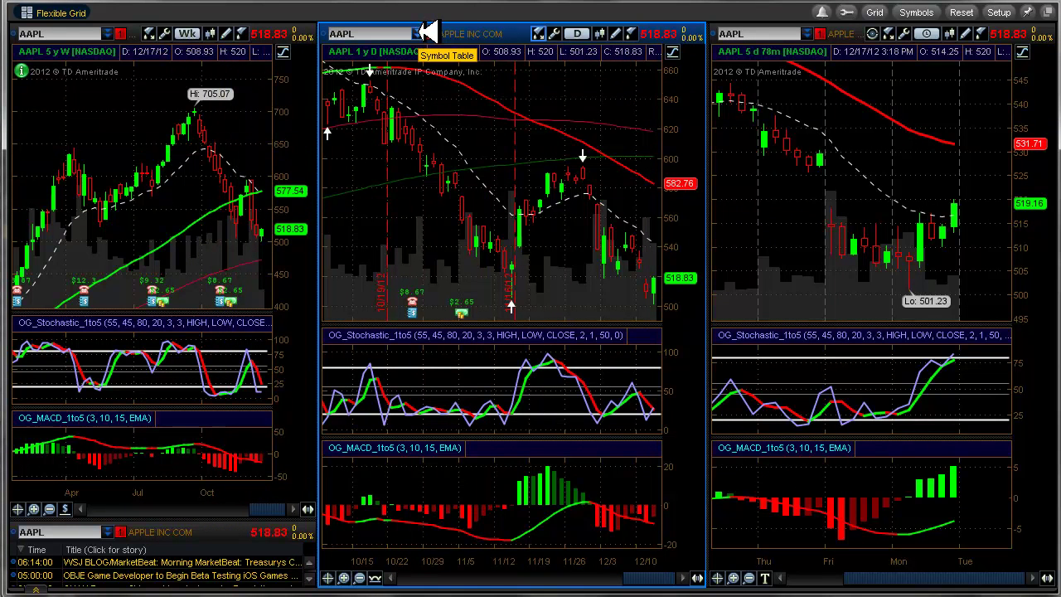
Set the Symbol Table's source to the Personal 02 A Plus watch list
click(420, 34)
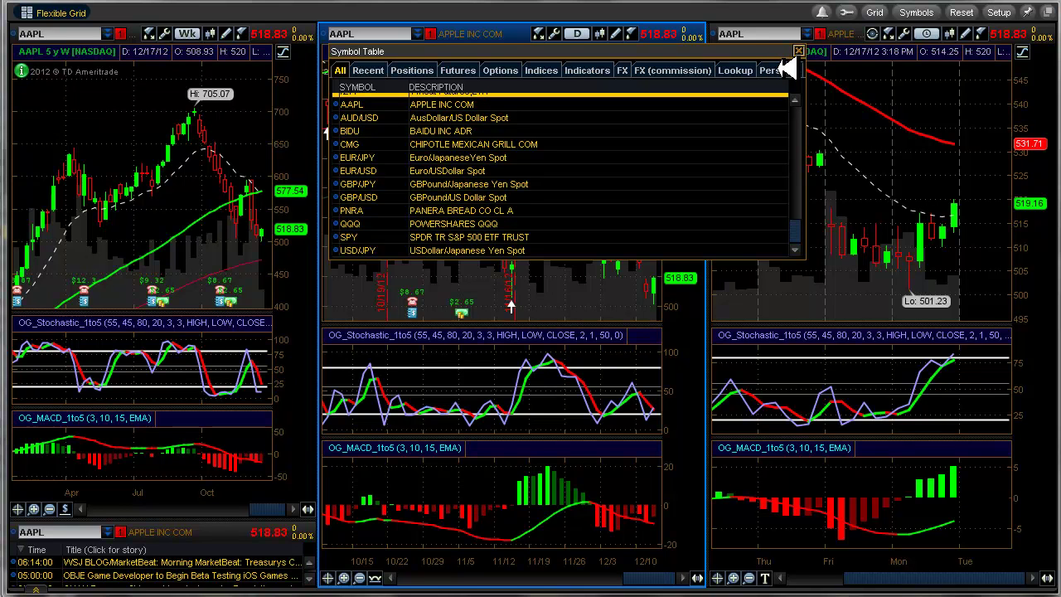
click(779, 70)
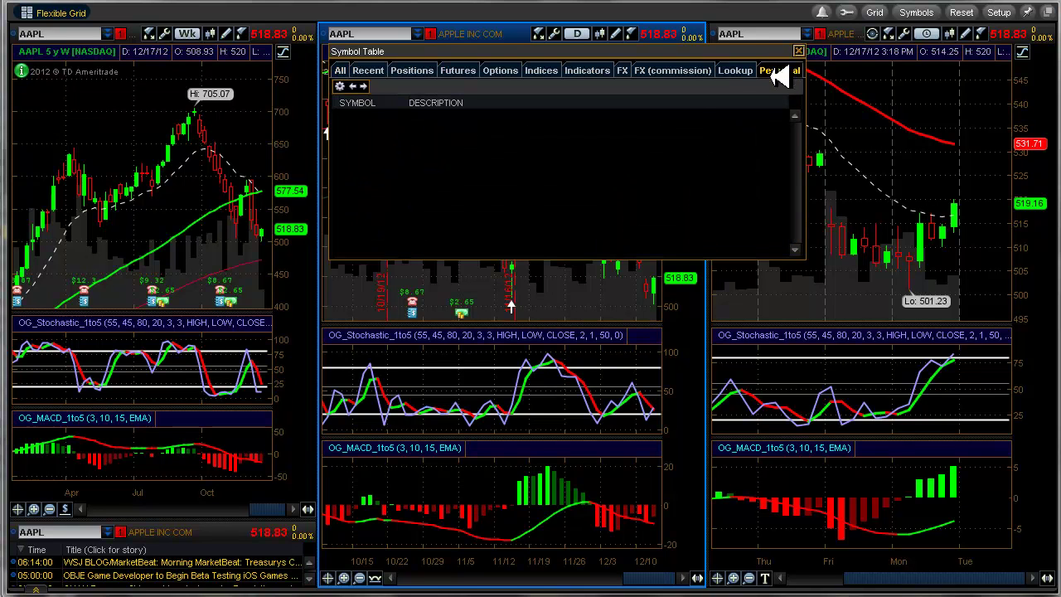
click(340, 86)
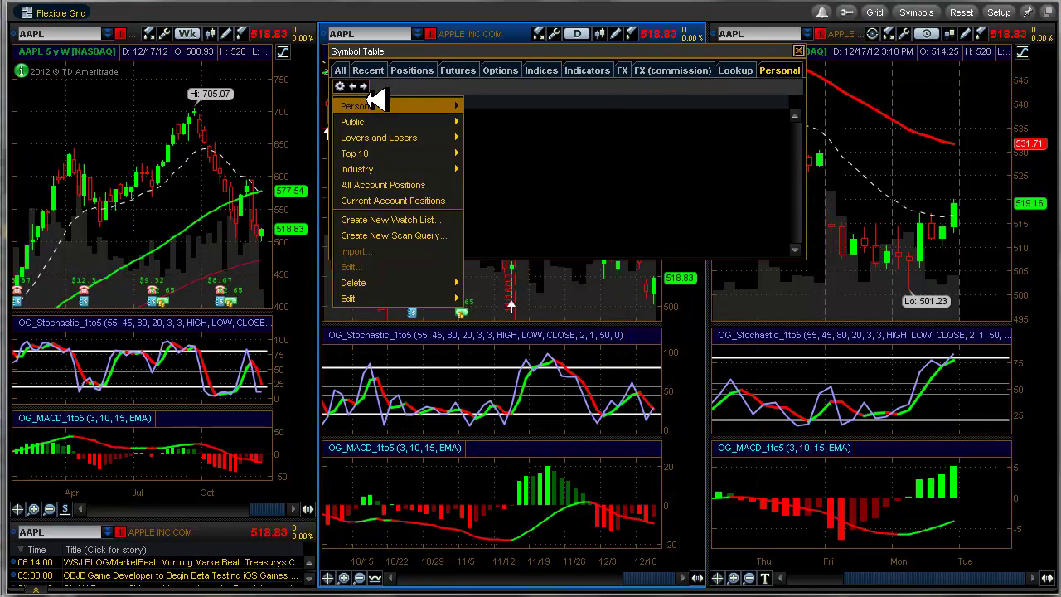
mouse_move(395, 105)
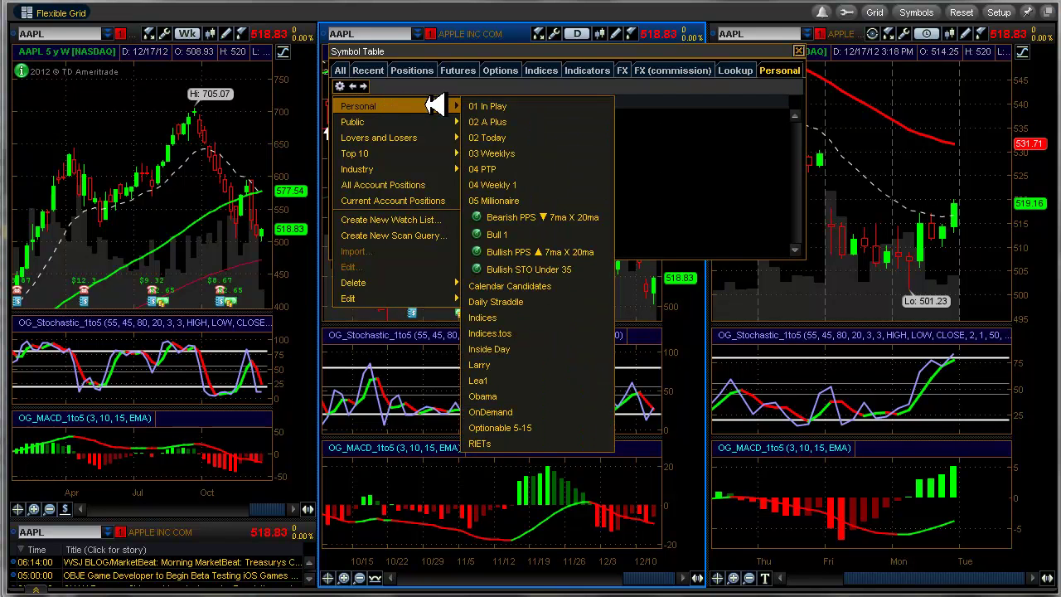
click(502, 121)
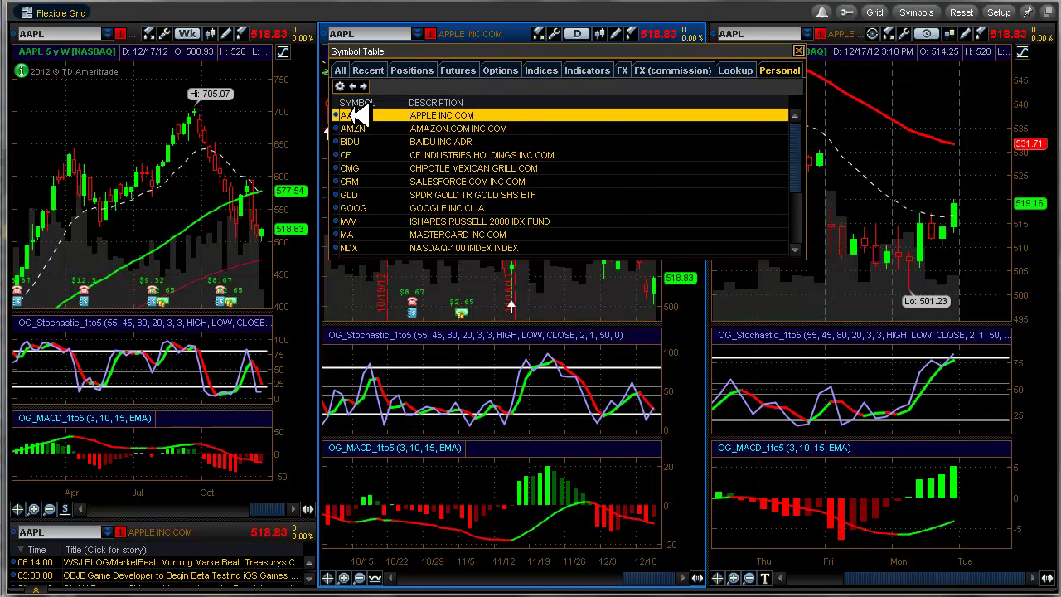
Chart AAPL from the list, then switch the linked charts to AMZN
click(377, 114)
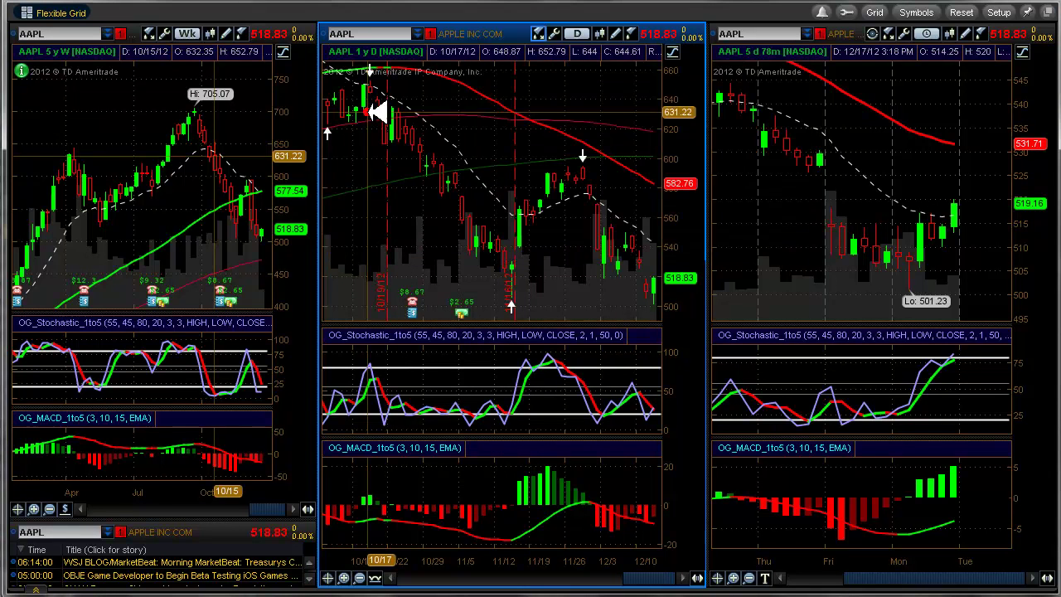
click(418, 35)
click(500, 127)
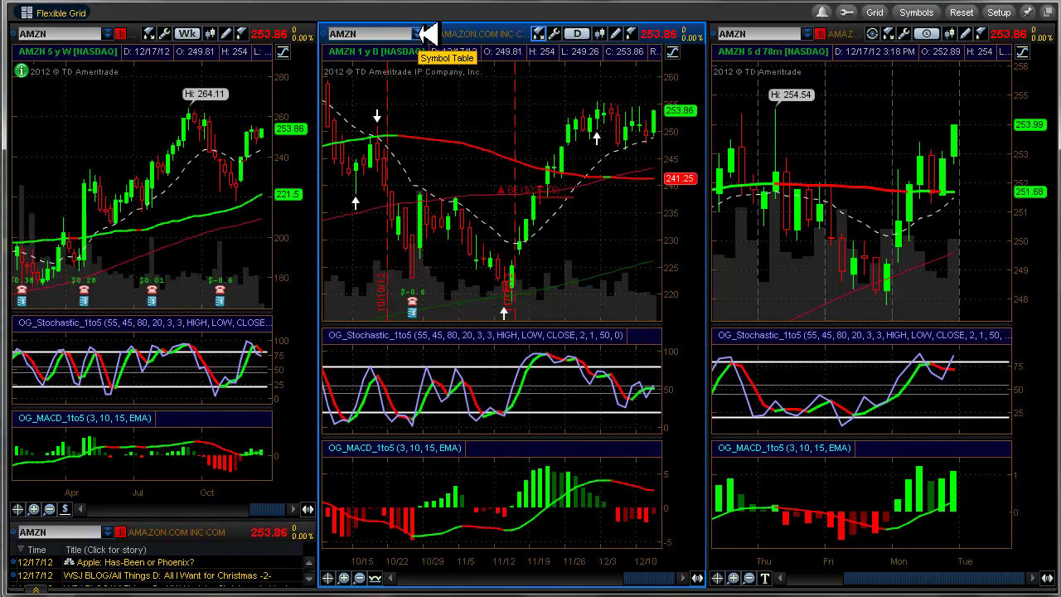
Look through the chart's Drawings menu without choosing anything, then open the Symbol Table for AAPL
right_click(448, 107)
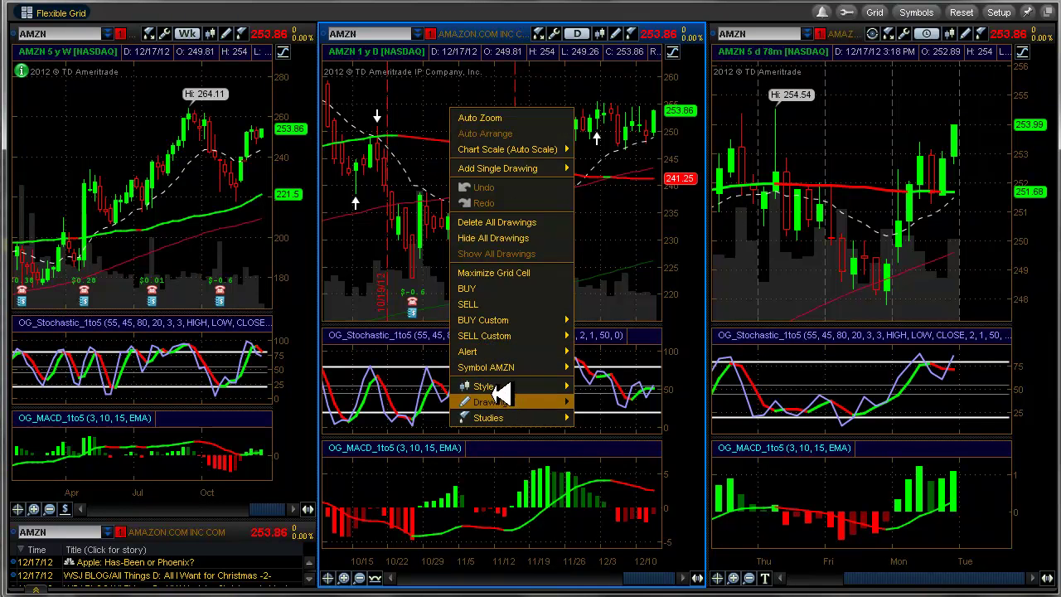
mouse_move(543, 397)
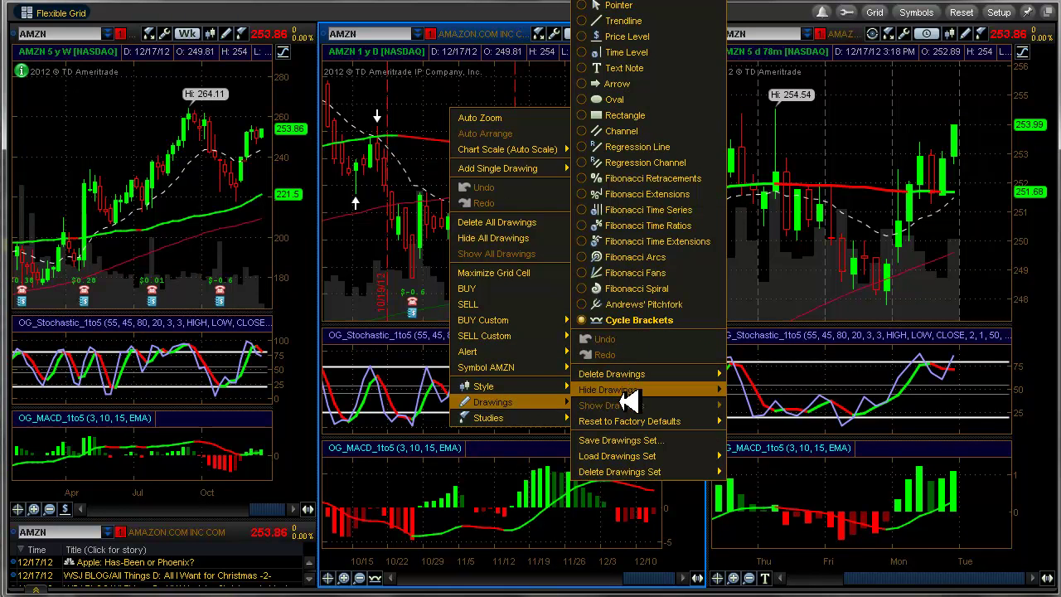
mouse_move(628, 427)
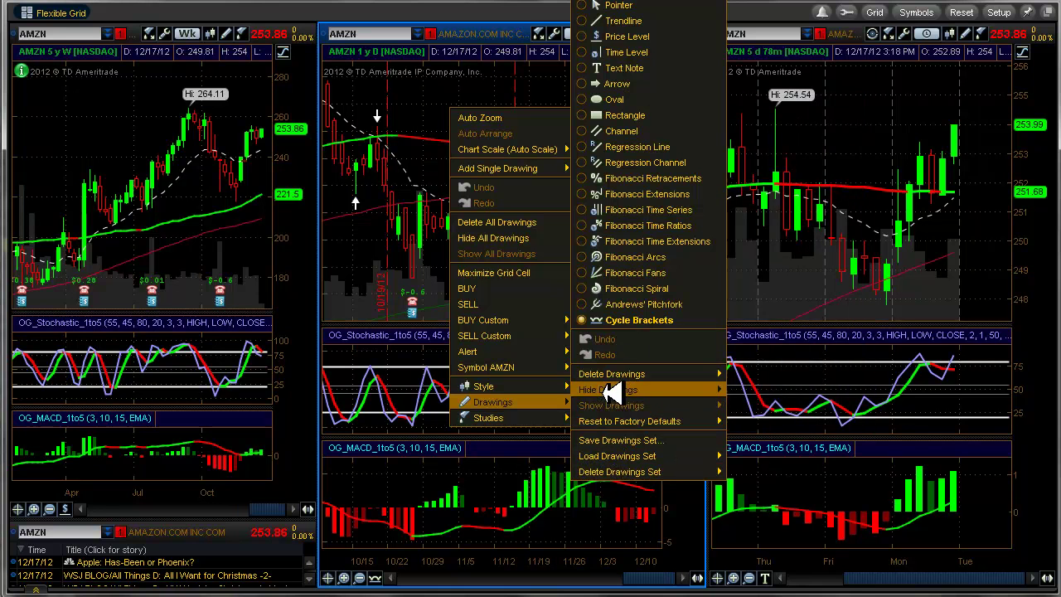
click(468, 10)
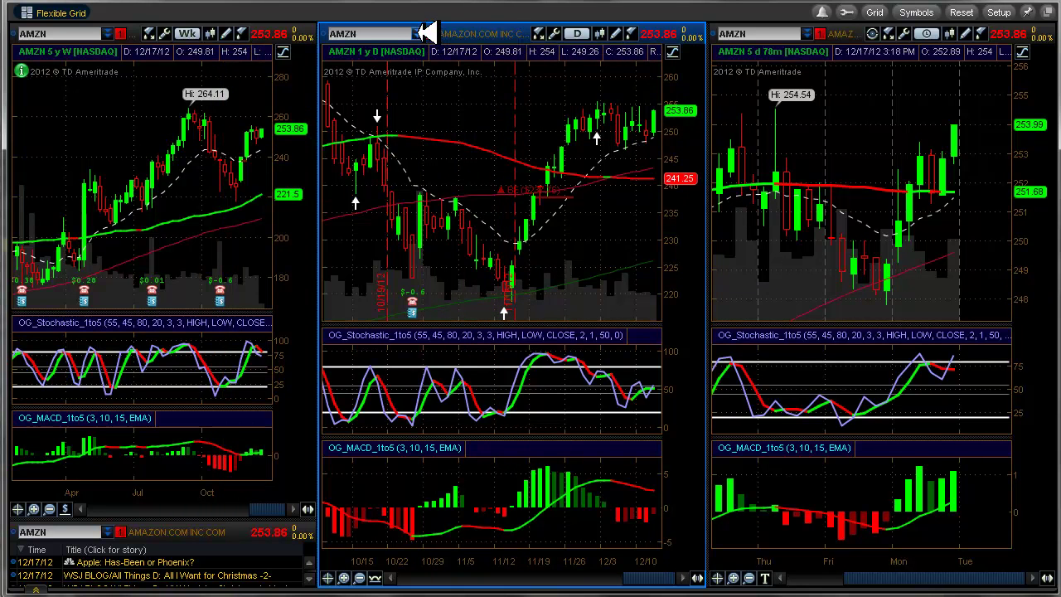
click(420, 33)
click(403, 116)
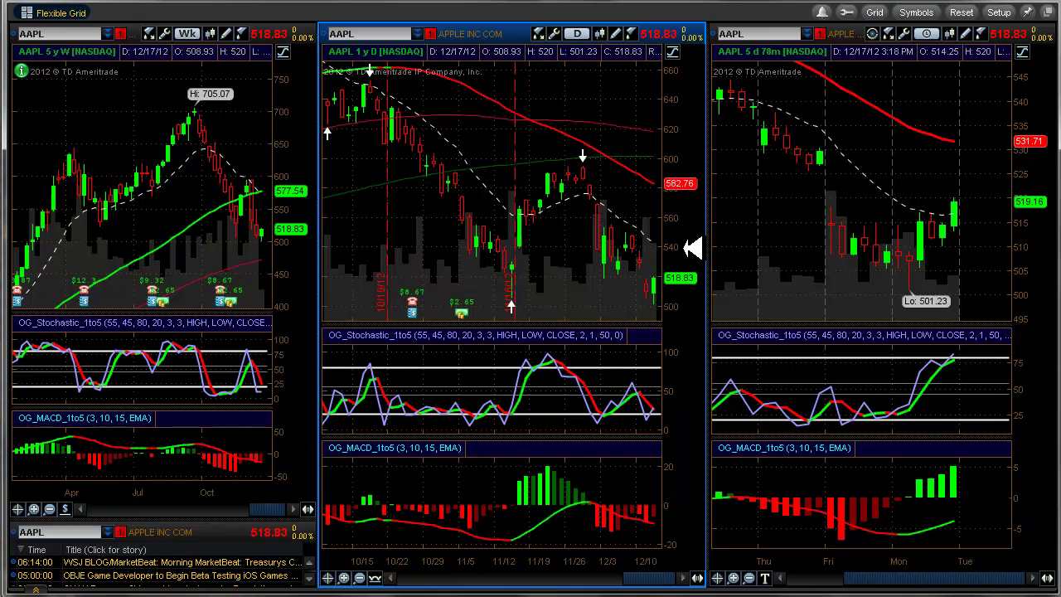
key(alt+Tab)
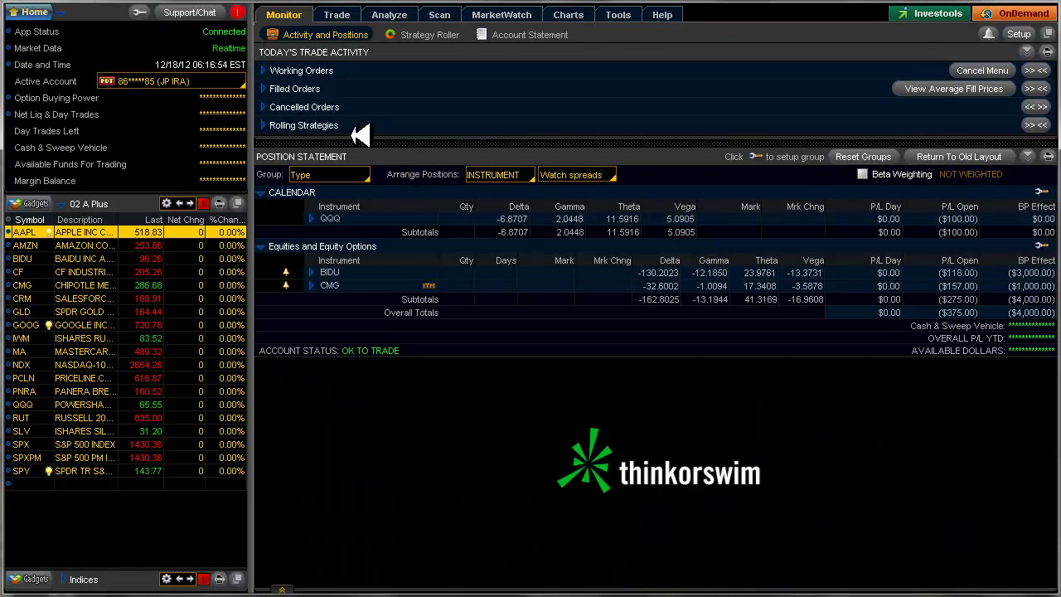
click(352, 14)
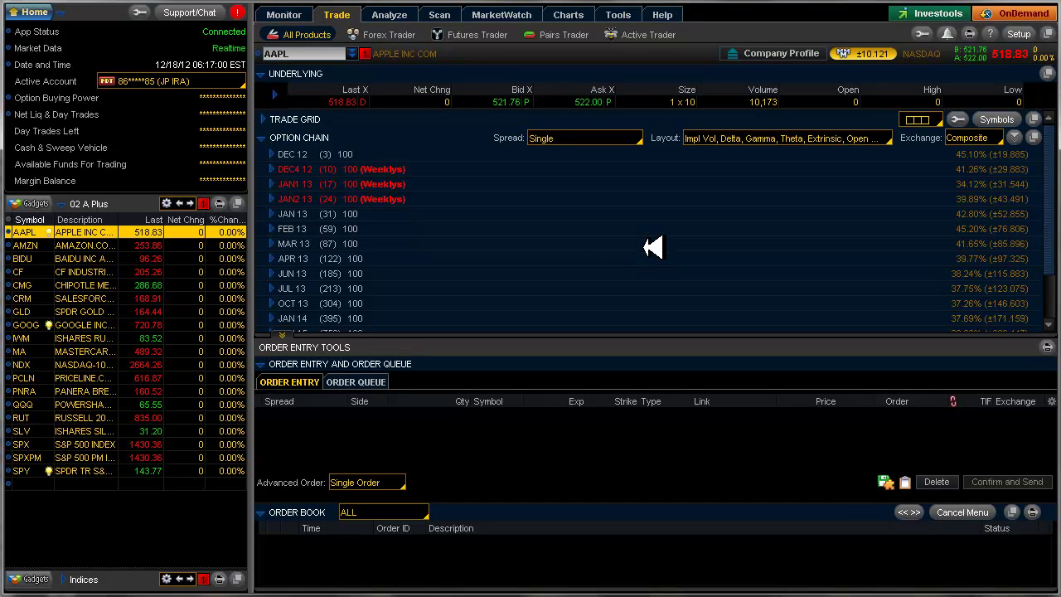
key(alt+Tab)
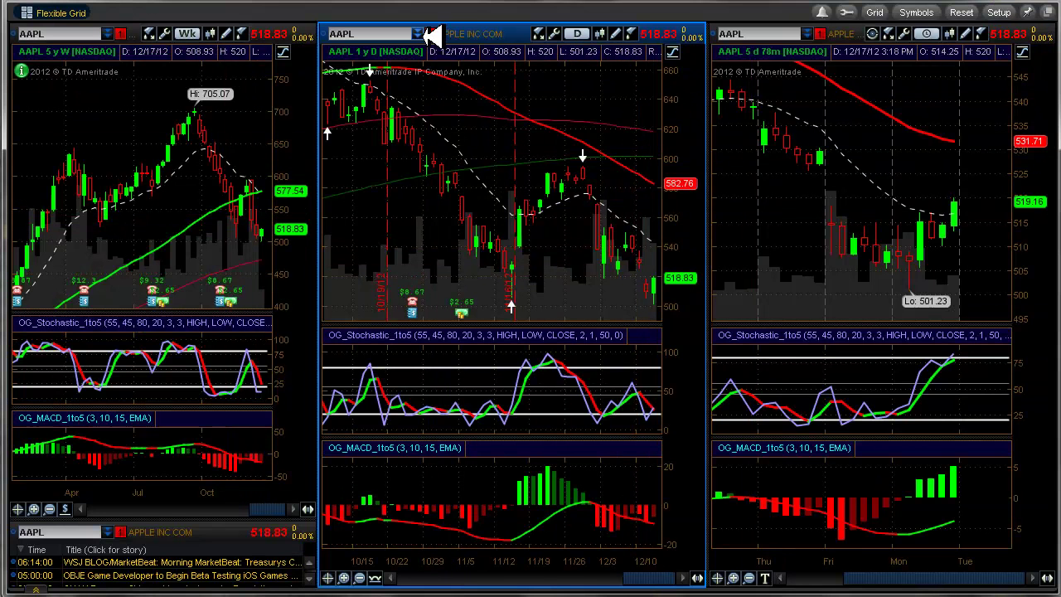
Step the linked charts through AMZN and BIDU, ending on CF at 205.26
click(420, 33)
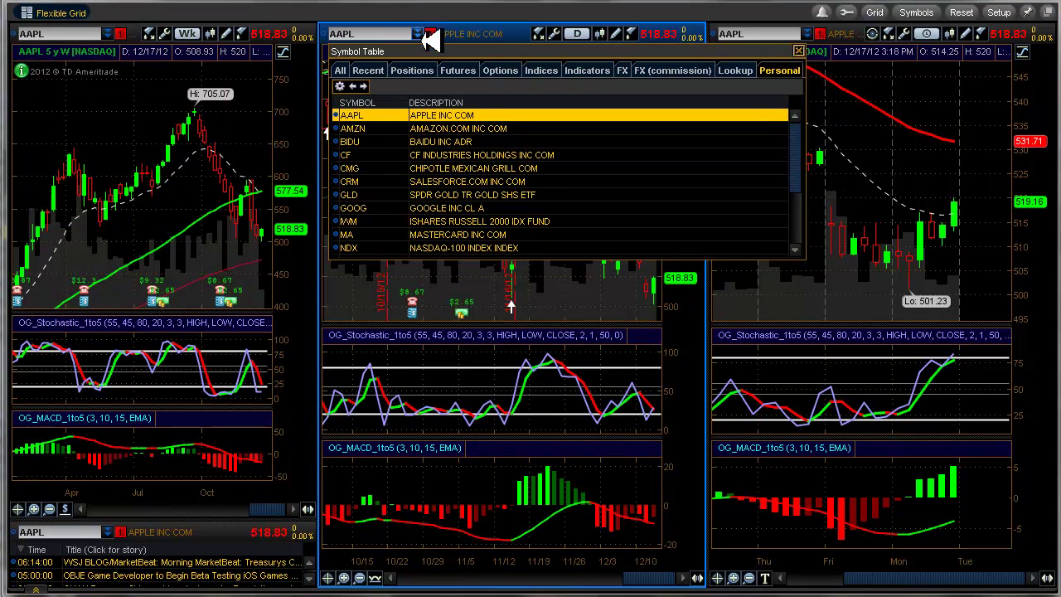
click(473, 127)
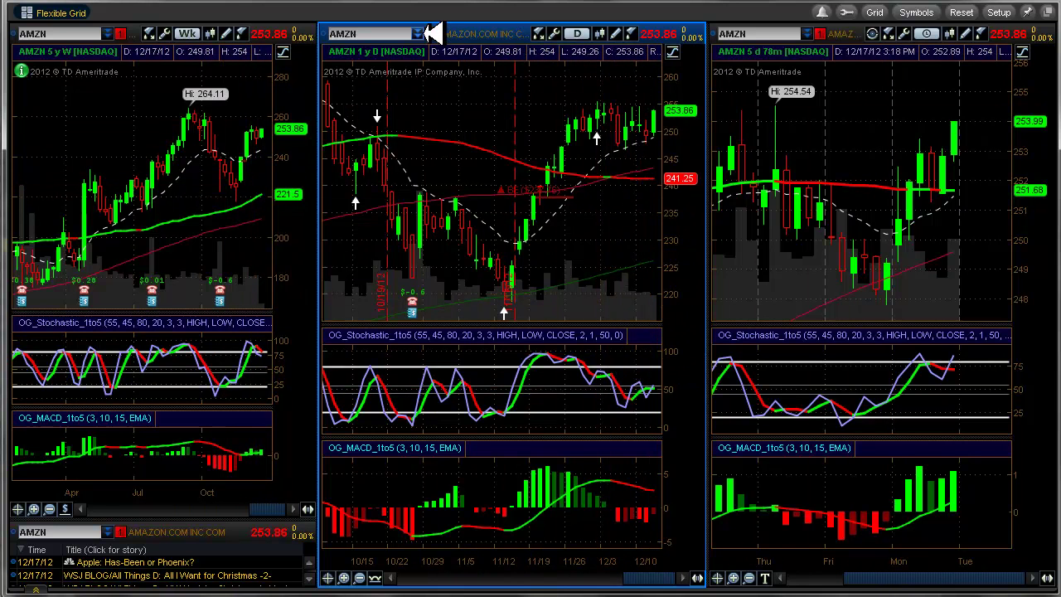
click(418, 33)
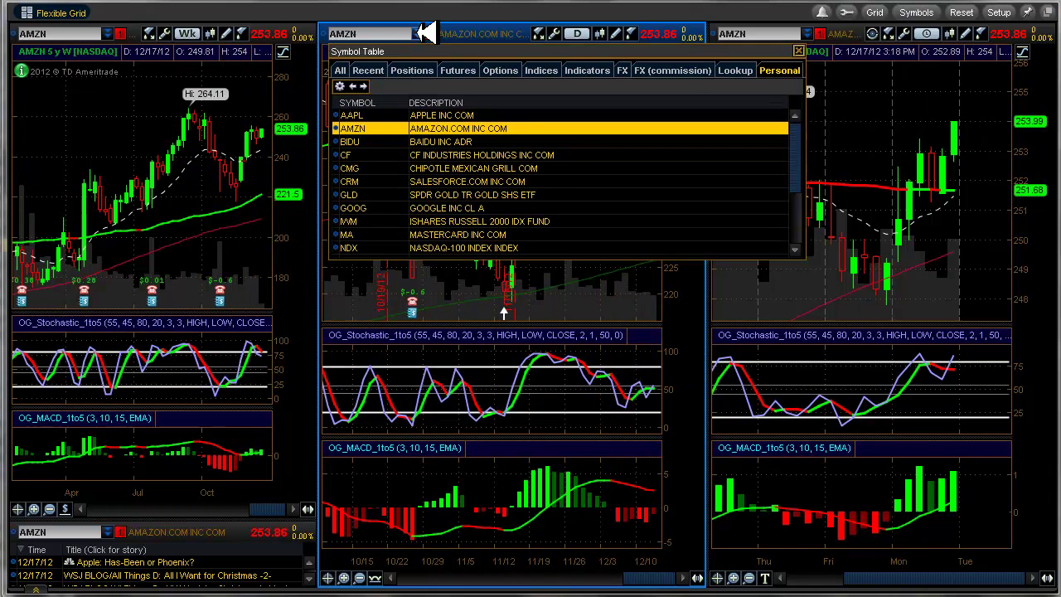
click(447, 141)
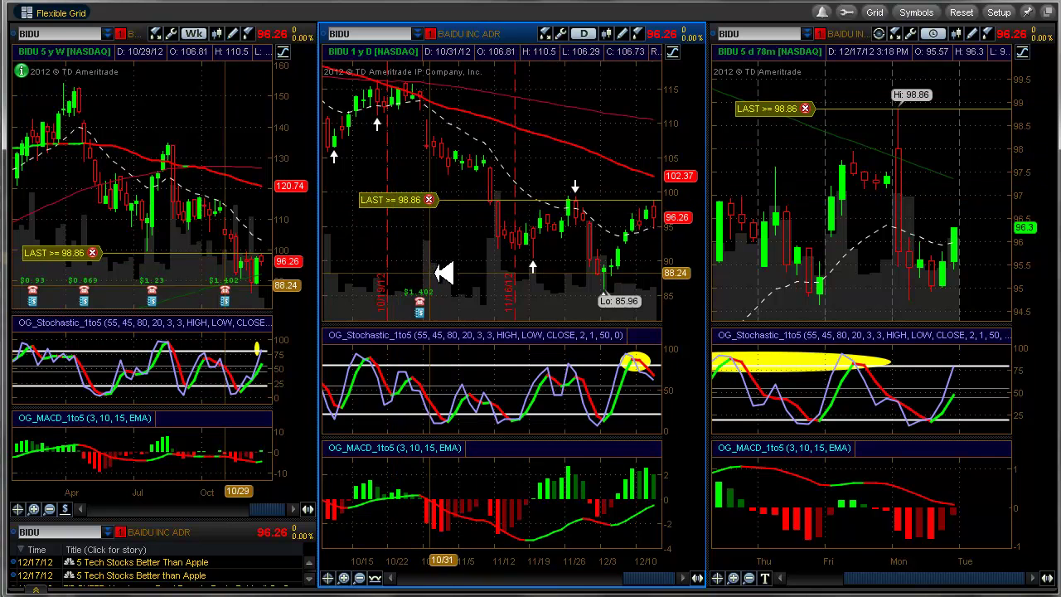
click(418, 34)
click(397, 155)
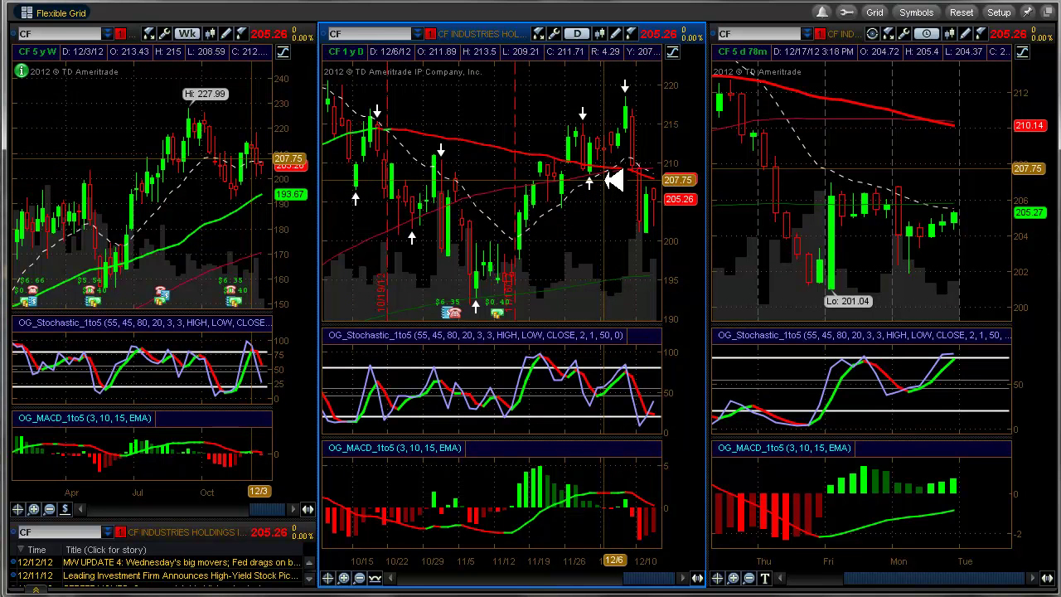
Create a CF alert that fires when the last price is at or above 207.75
right_click(613, 180)
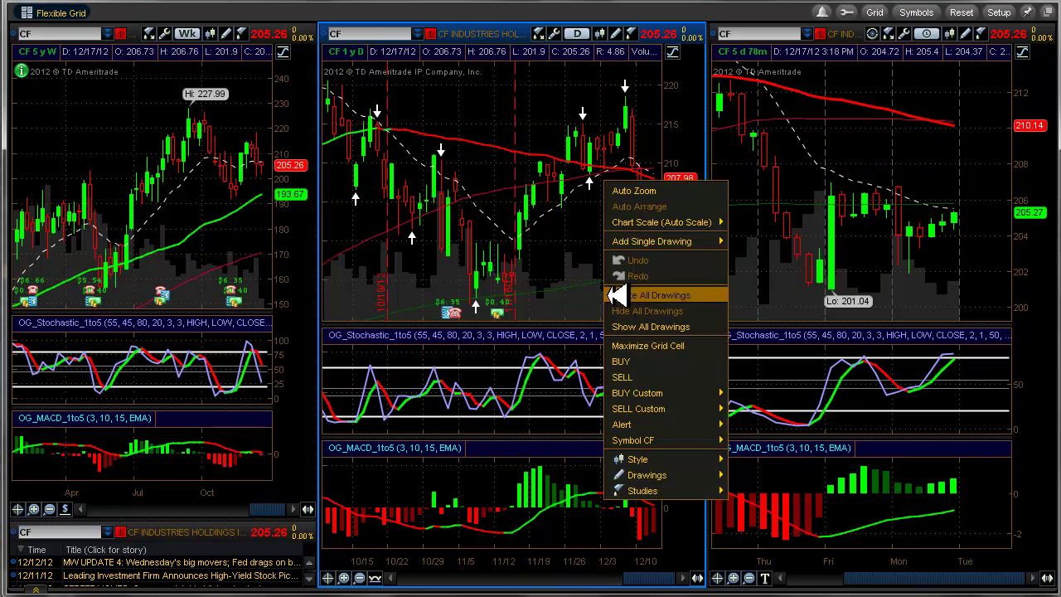
mouse_move(643, 424)
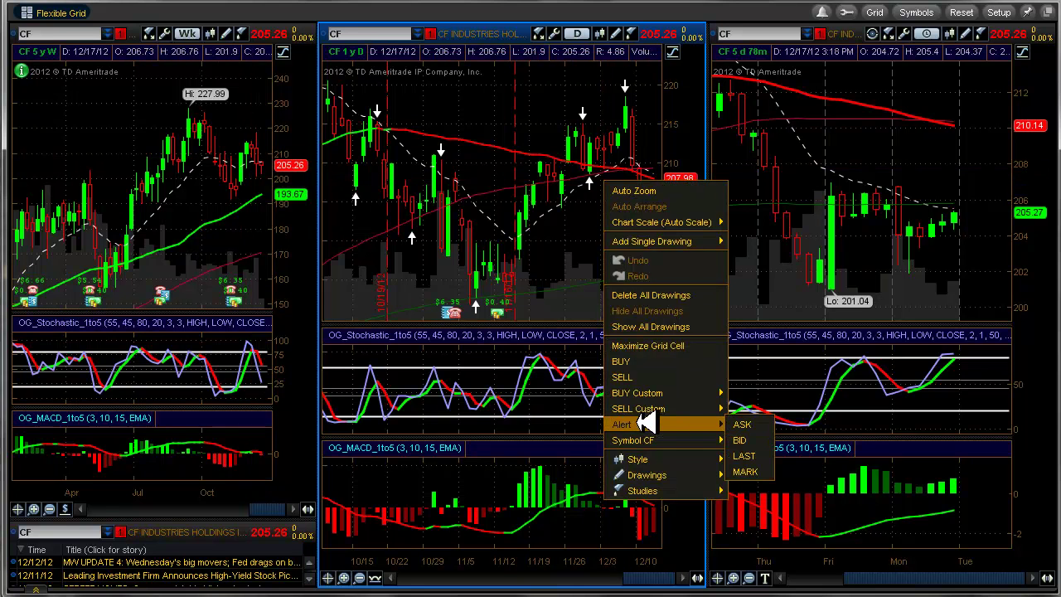
click(752, 453)
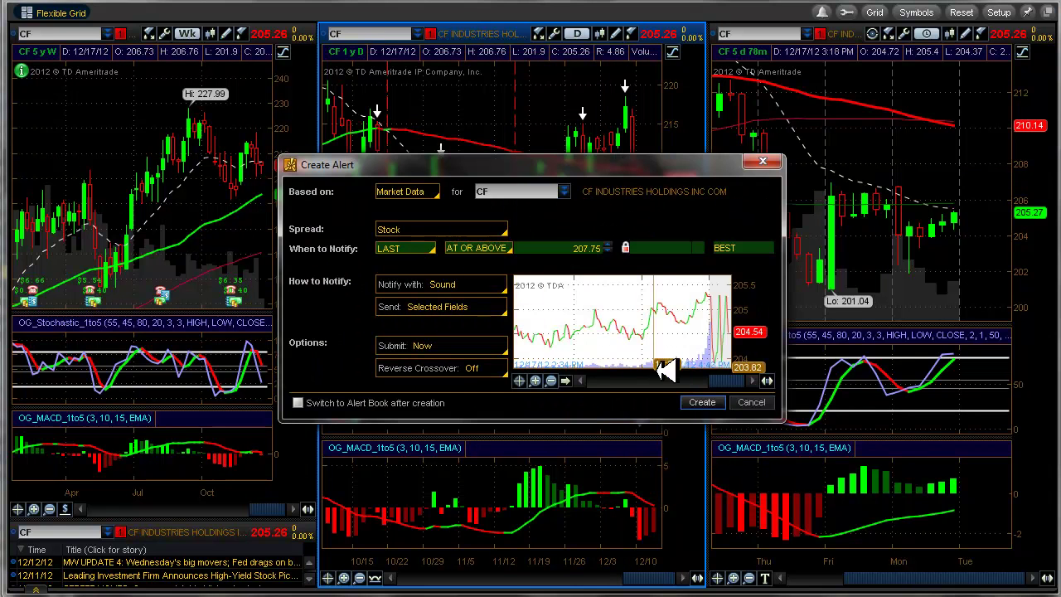
click(696, 402)
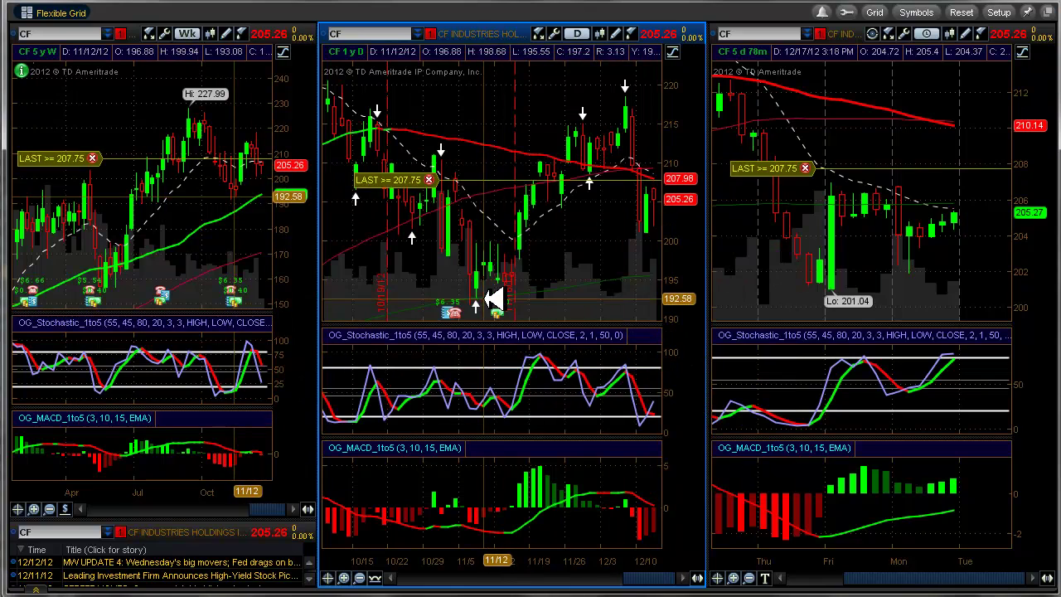
key(alt+Tab)
key(alt+Tab)
Load CMG on the linked charts, then switch all three to CRM (Salesforce)
click(418, 33)
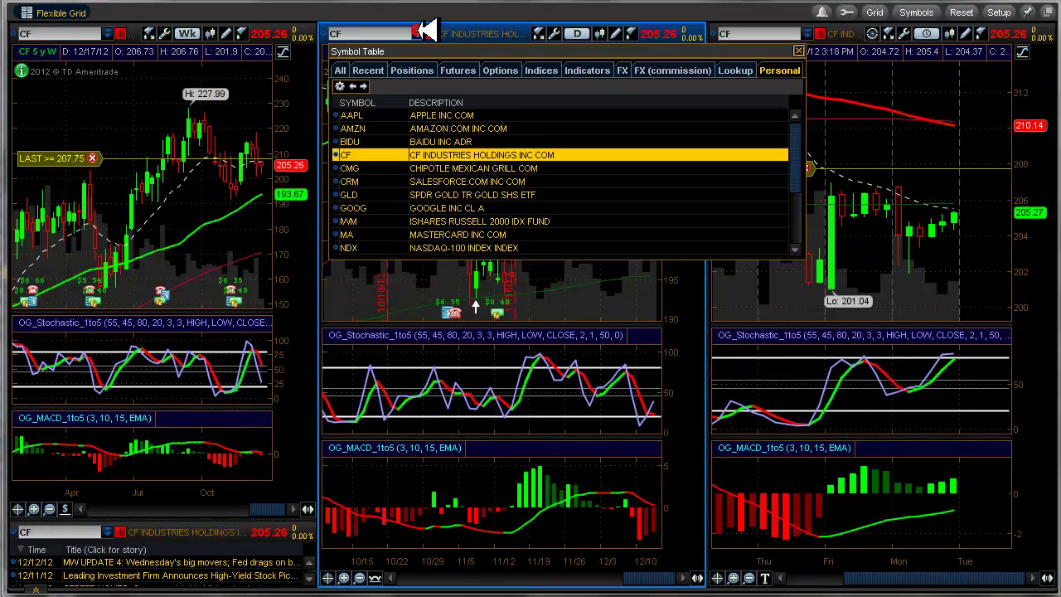
click(422, 168)
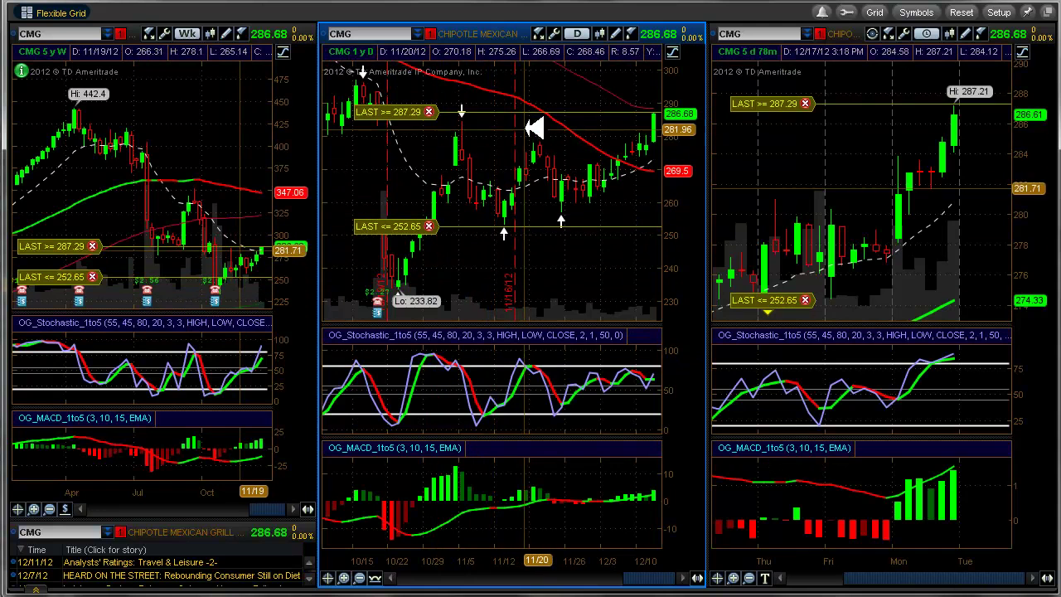
click(418, 34)
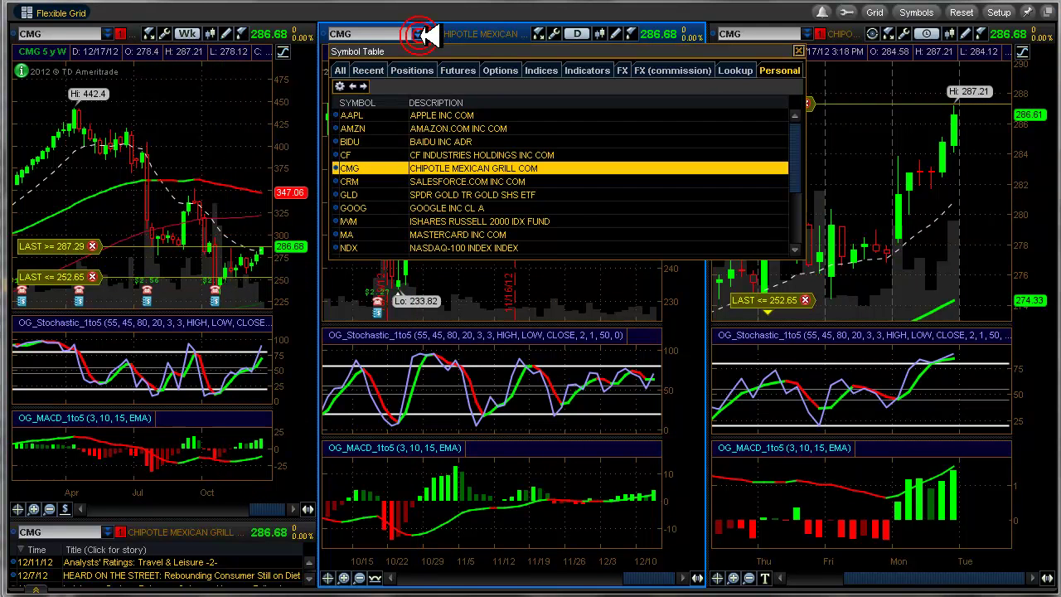
click(435, 182)
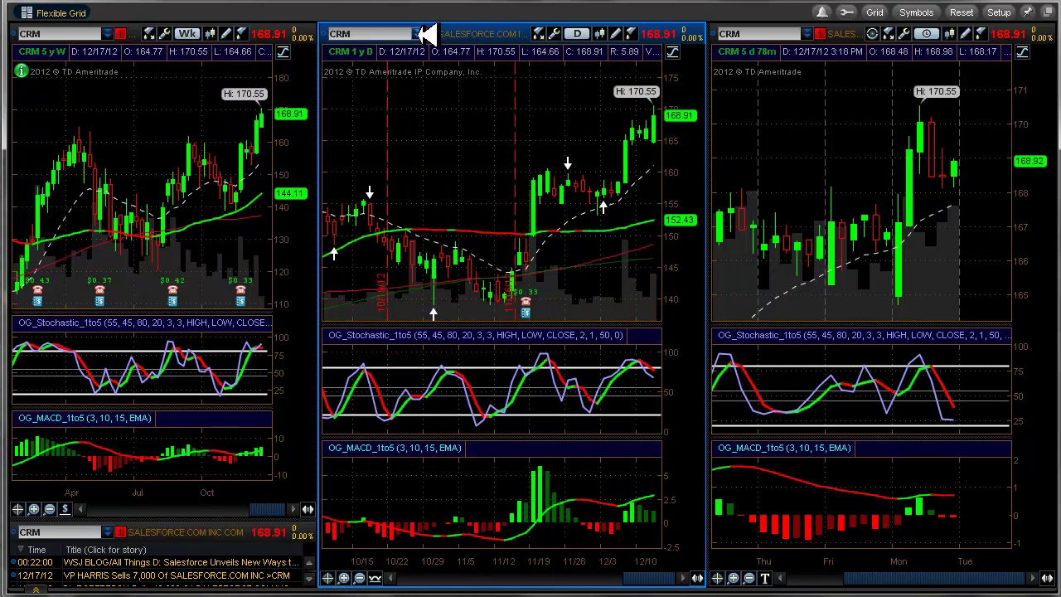
Load GOOG from the Symbol Table onto all three linked charts
click(420, 33)
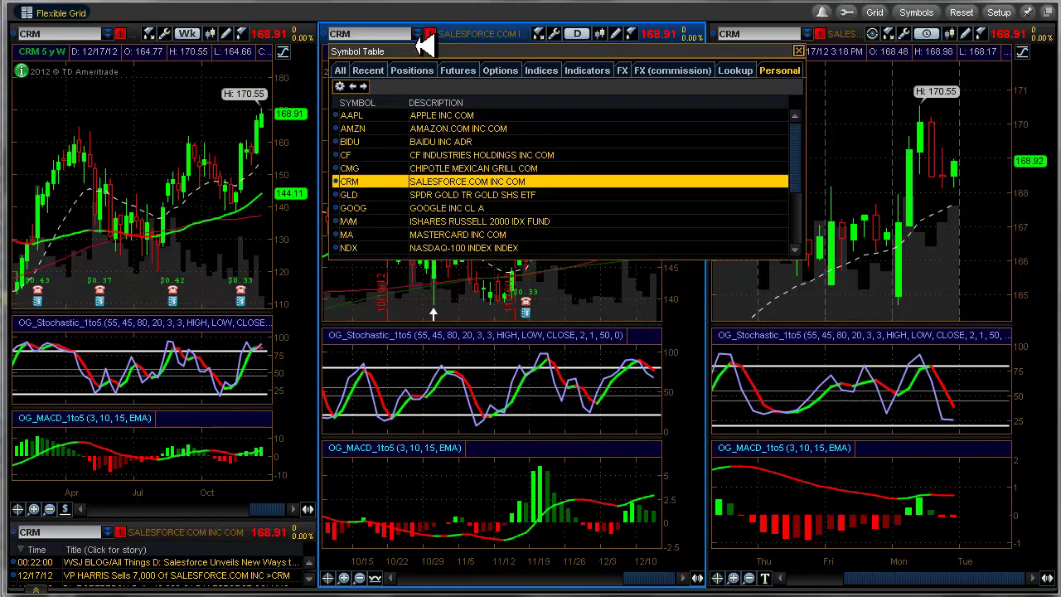
click(383, 206)
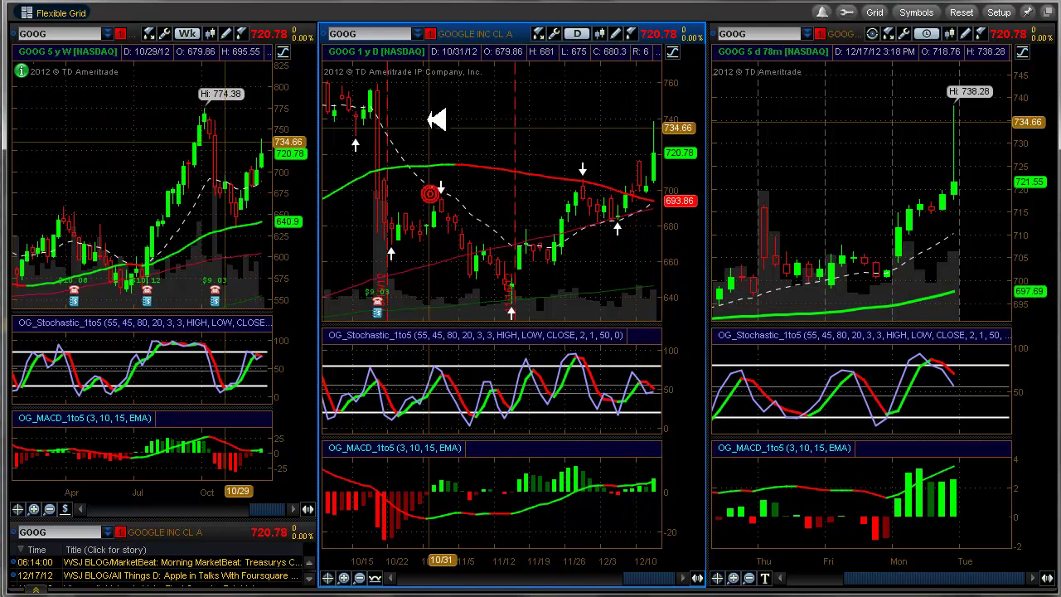
Load MA (Mastercard) from the Symbol Table onto all three linked charts
click(417, 33)
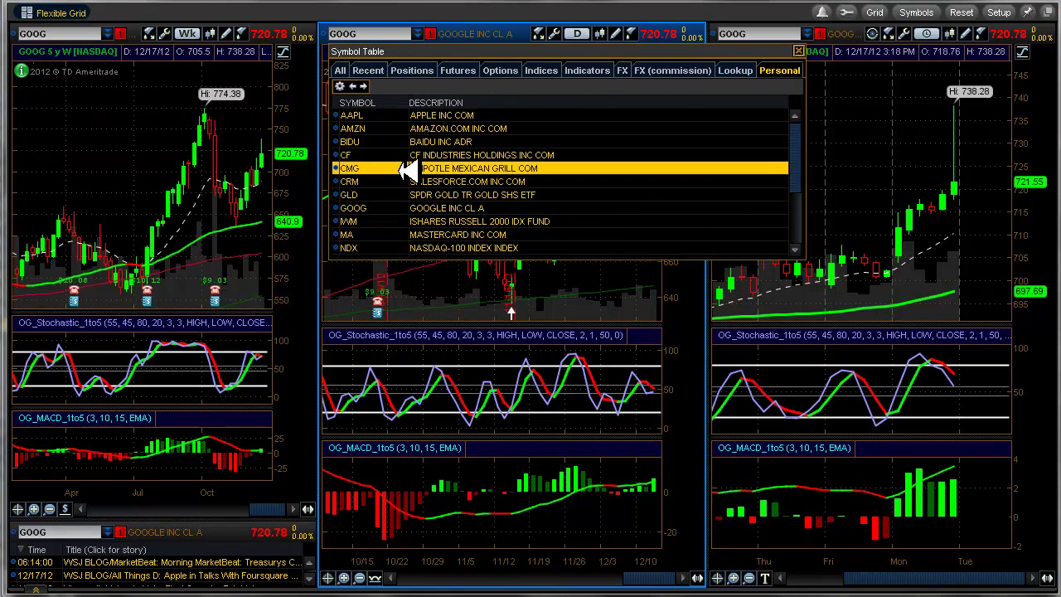
click(402, 234)
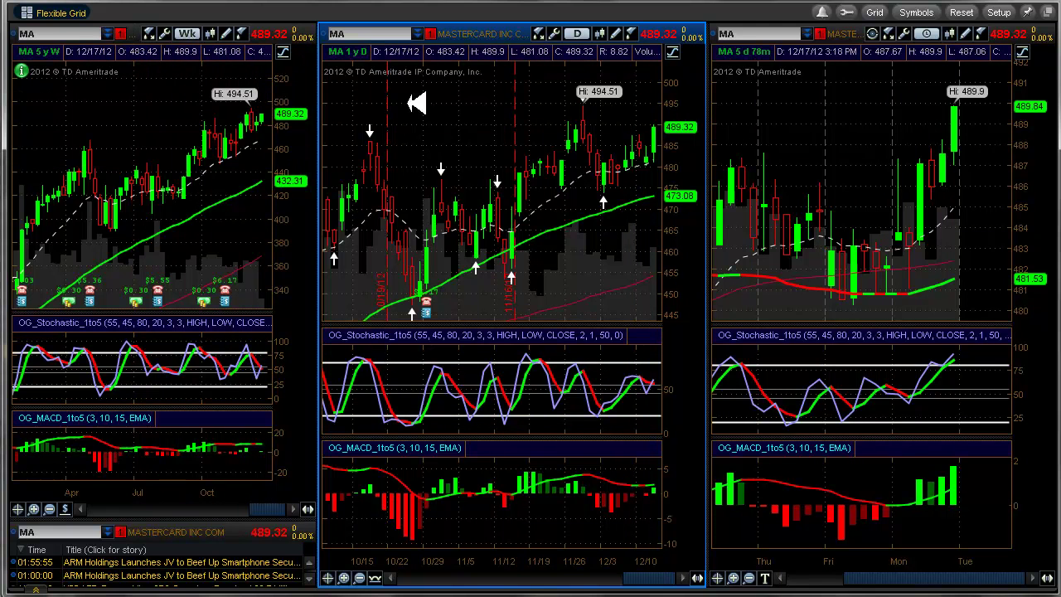
Load PCLN onto the linked charts and select the Ellipse drawing tool
click(422, 33)
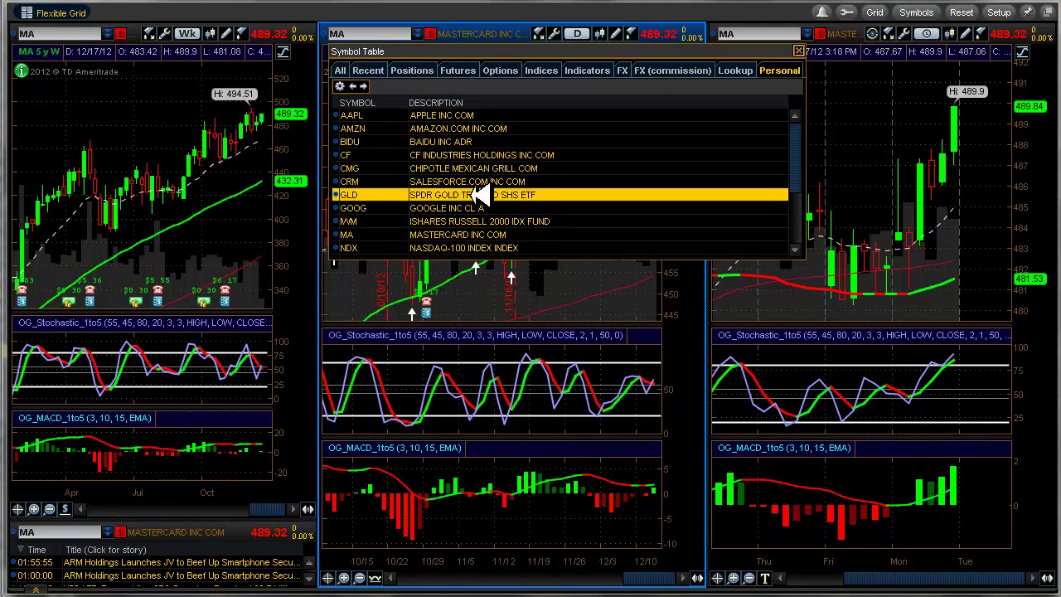
scroll(819, 170, down, 3)
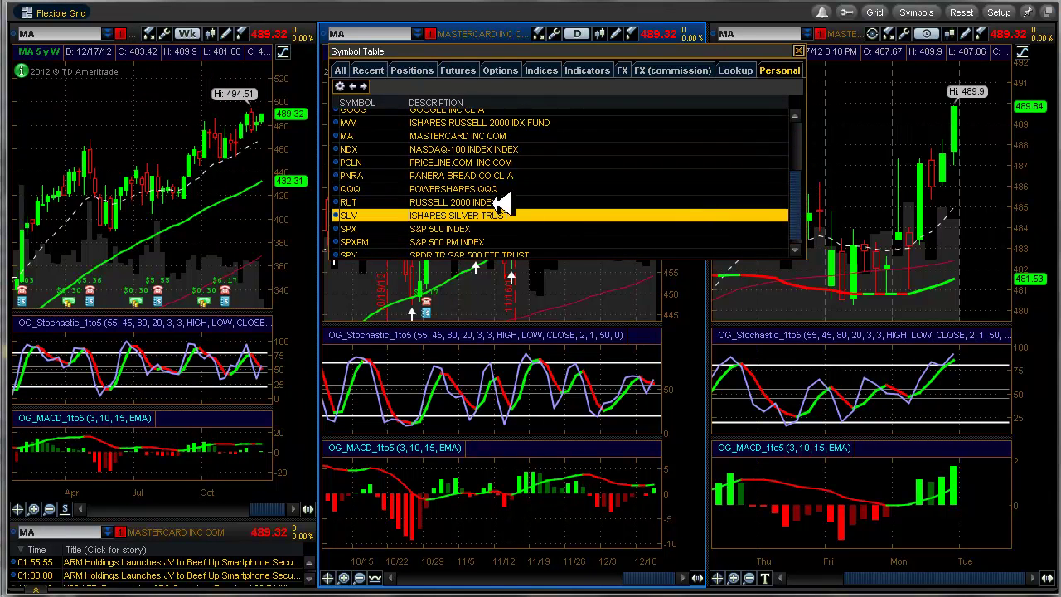
click(406, 162)
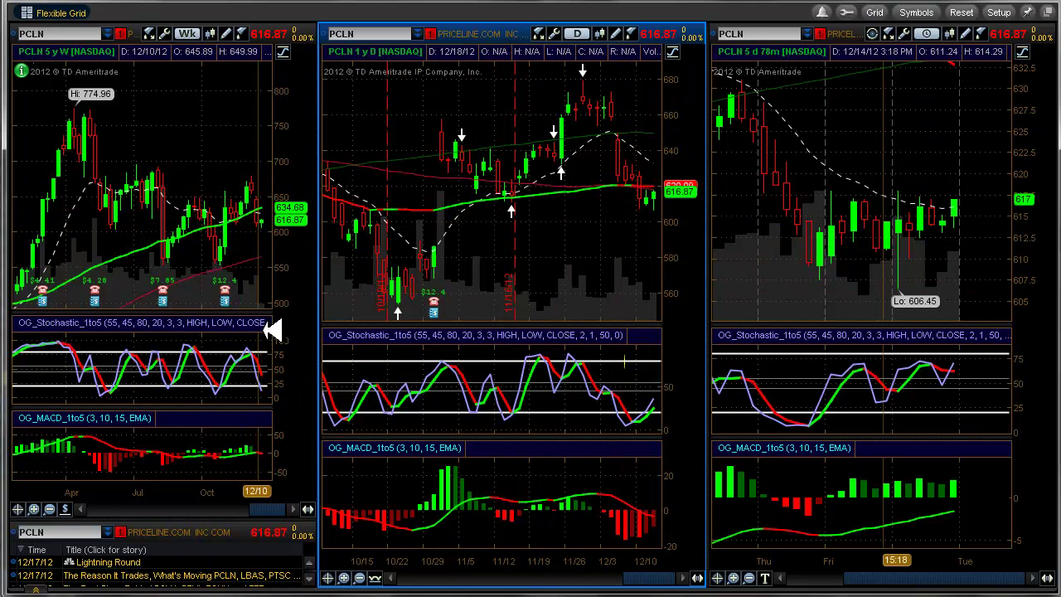
click(227, 33)
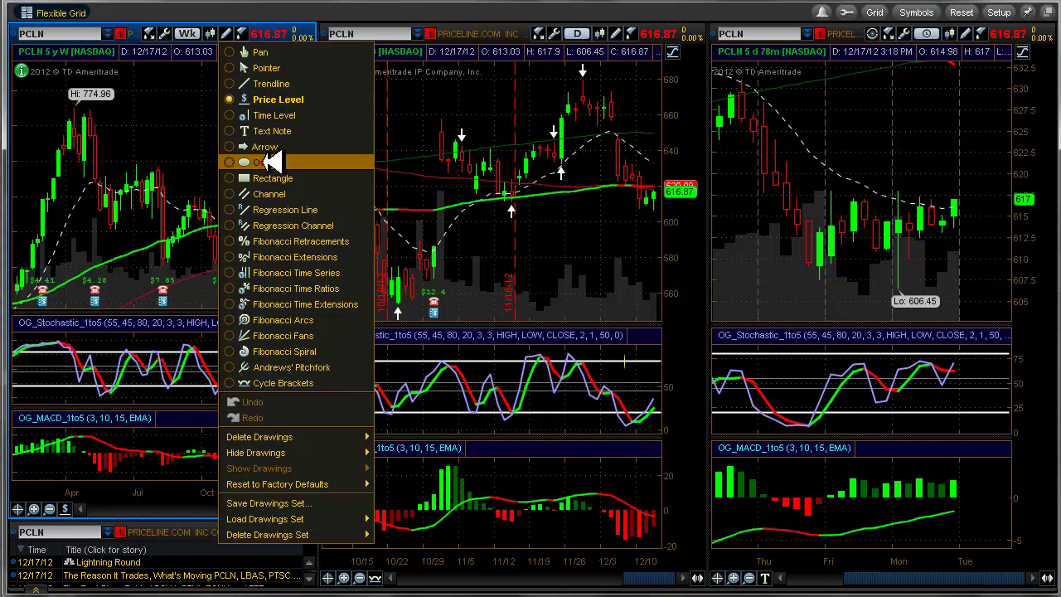
click(270, 146)
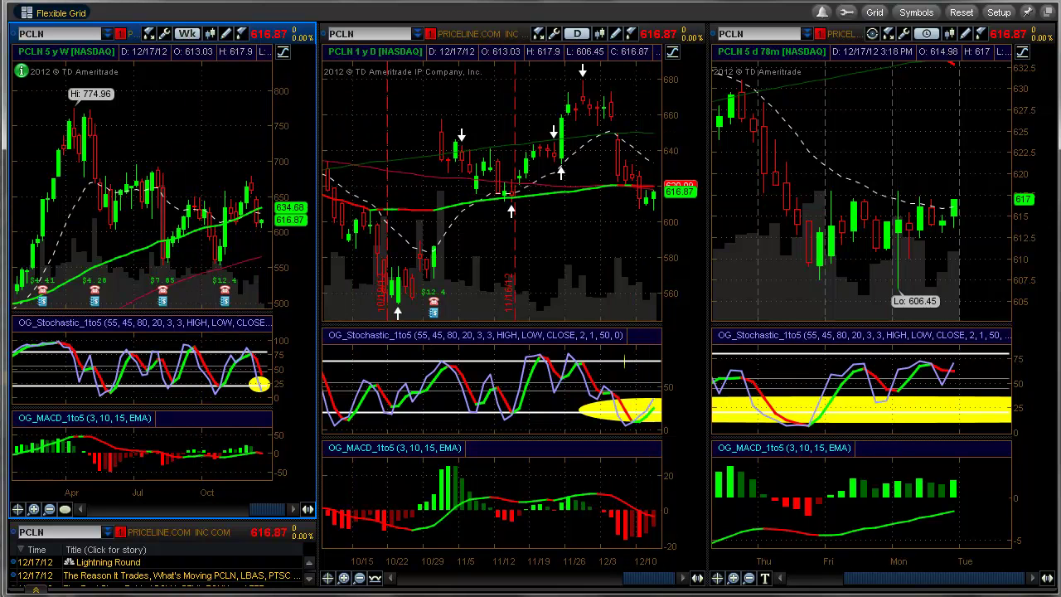
Load PNRA (Panera Bread) from the Symbol Table onto all three linked charts
click(417, 34)
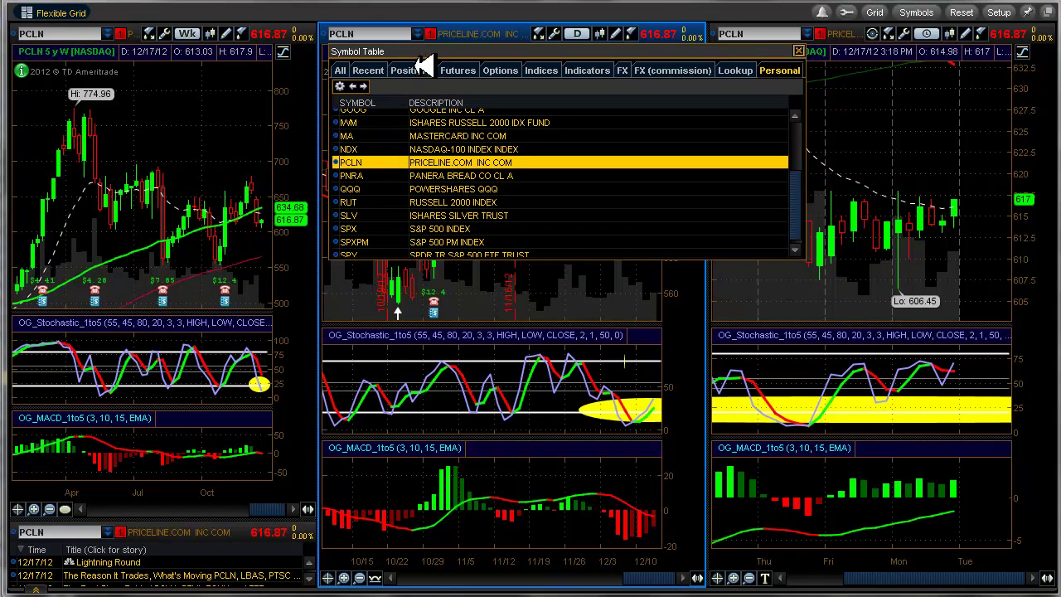
click(363, 175)
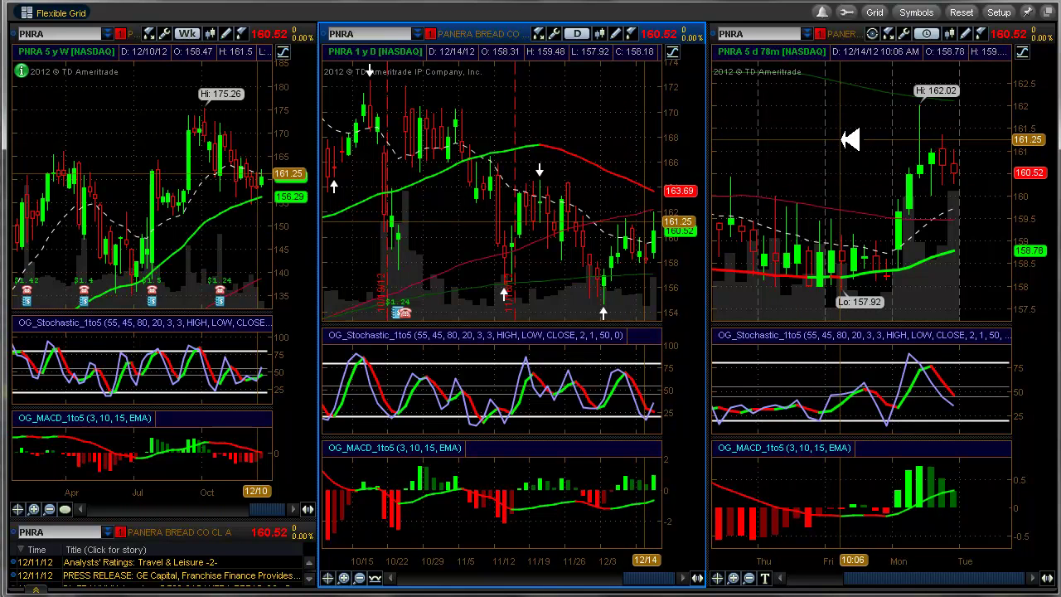
Create a PNRA LAST alert at 161.25 from the 5-day chart, leaving the symbol unchanged
right_click(839, 140)
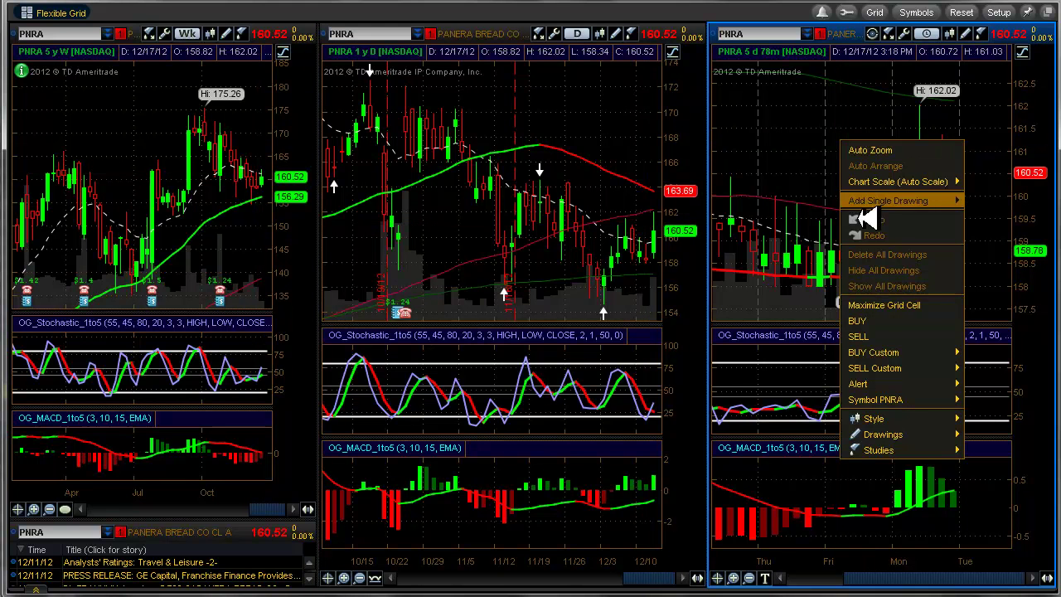
mouse_move(862, 384)
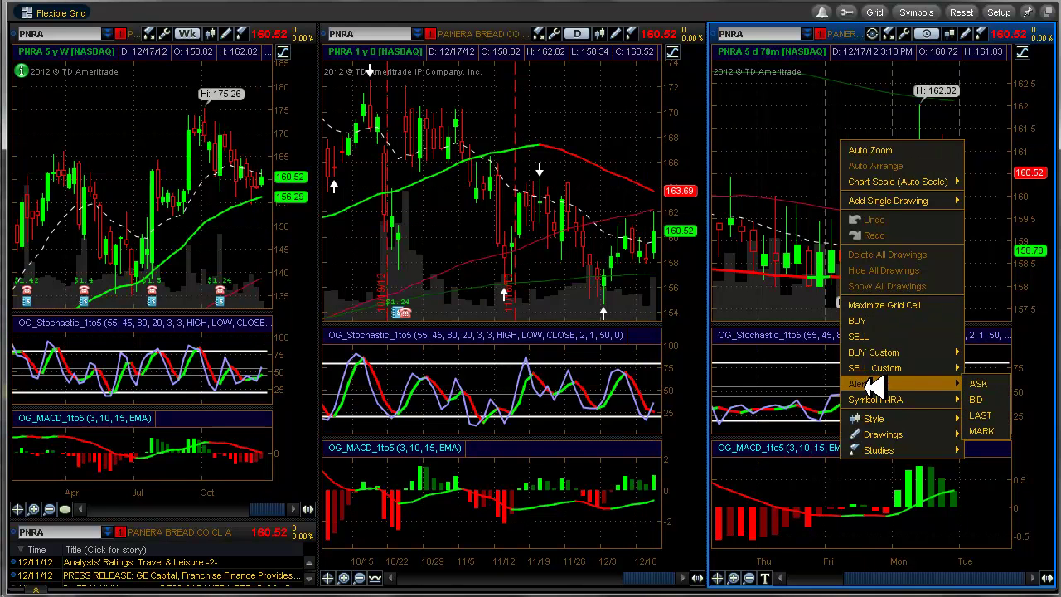
click(976, 415)
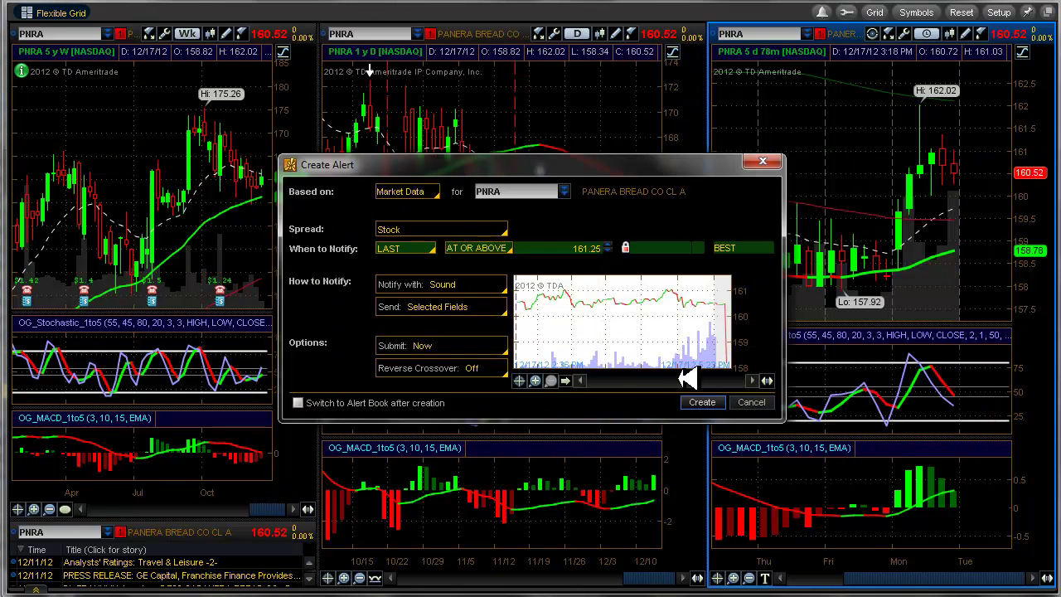
click(702, 401)
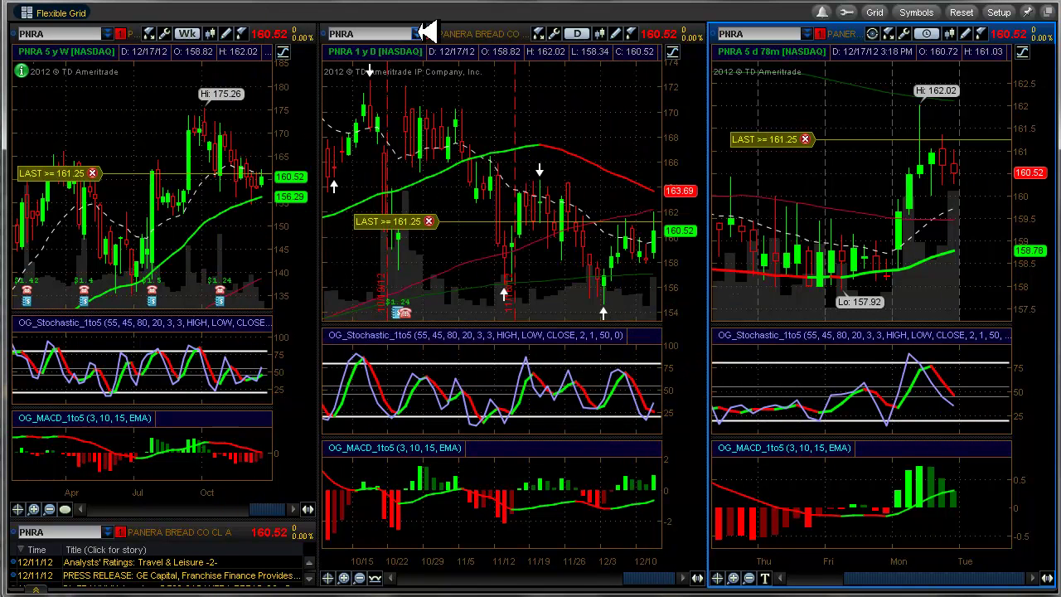
click(424, 32)
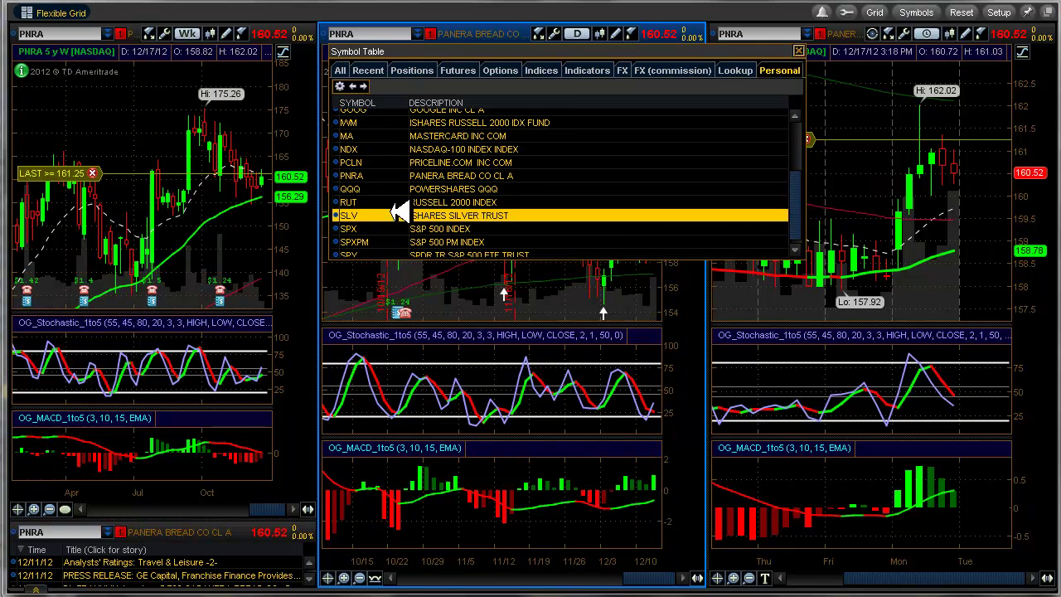
key(Escape)
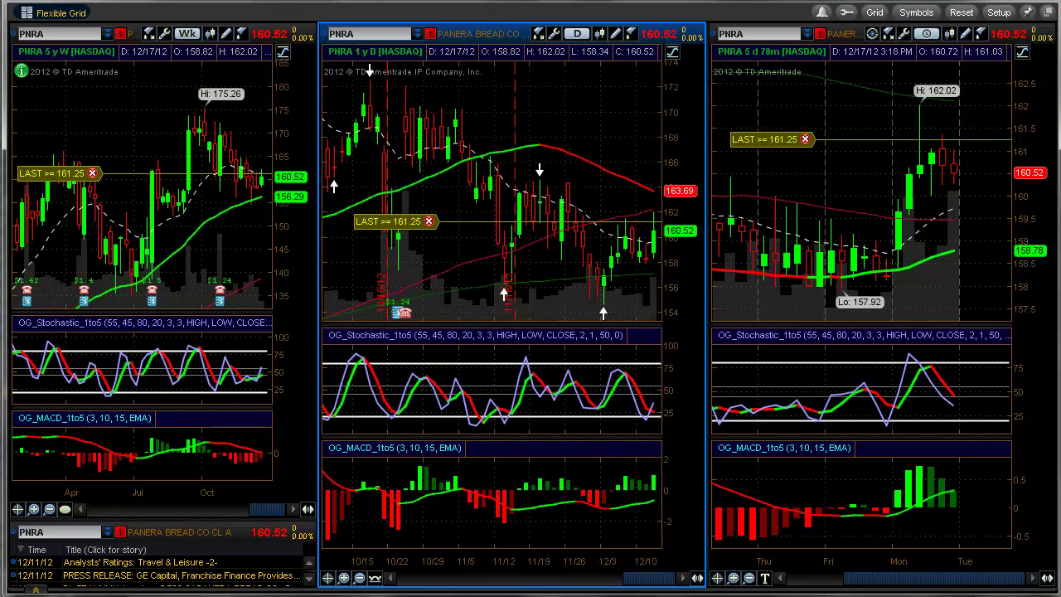